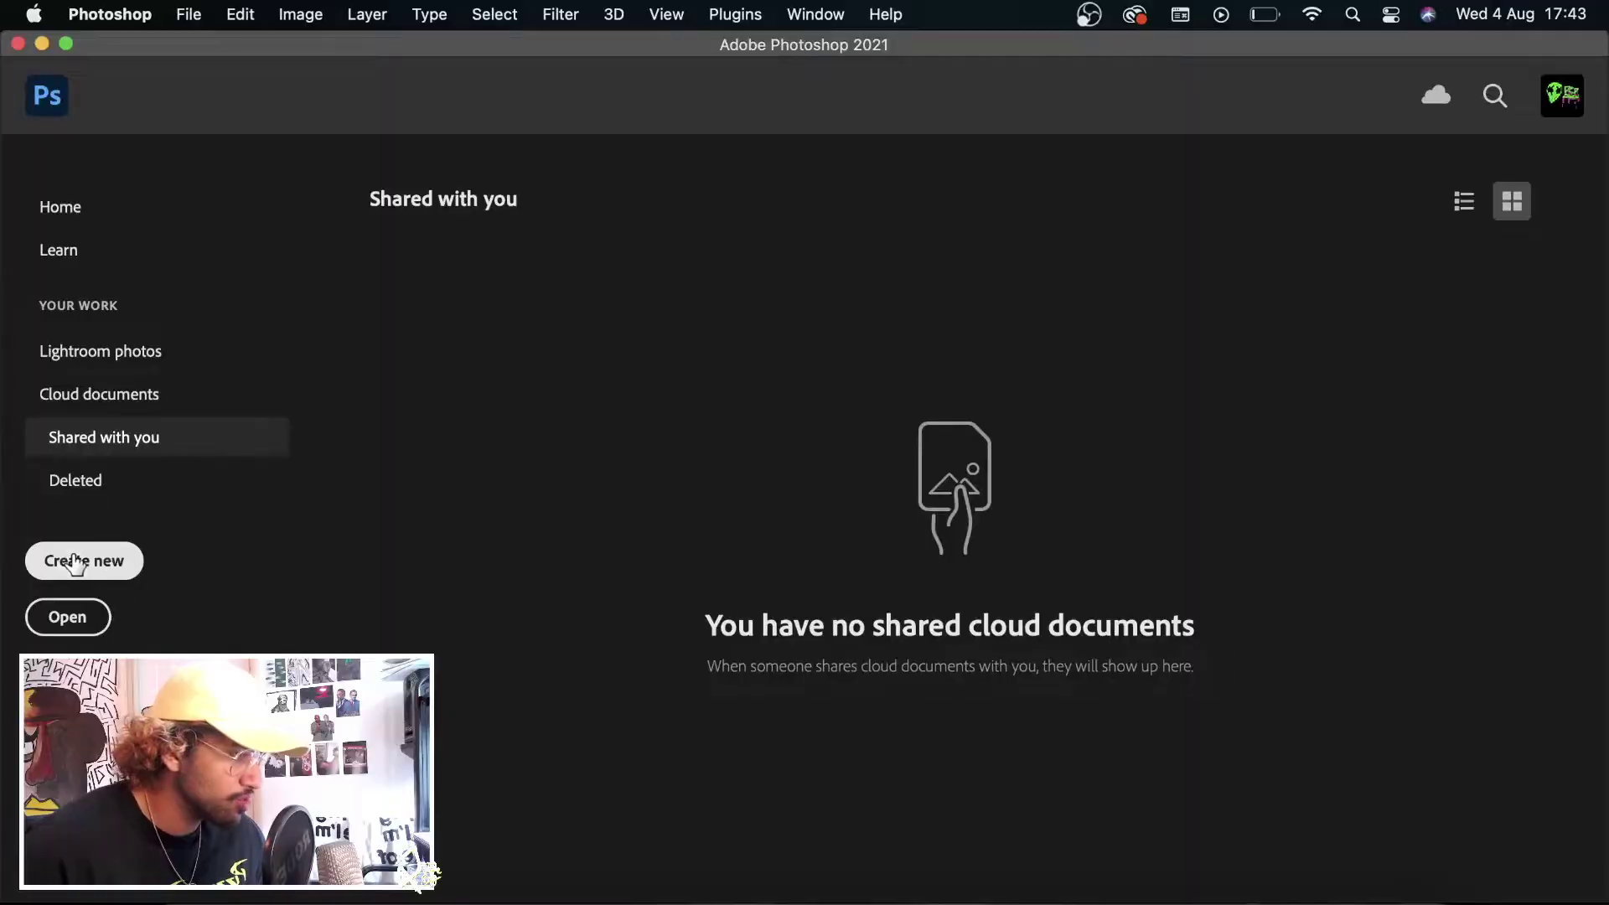
- Create a blank 297 x 210 mm landscape document at 300 ppi
left_click(73, 560)
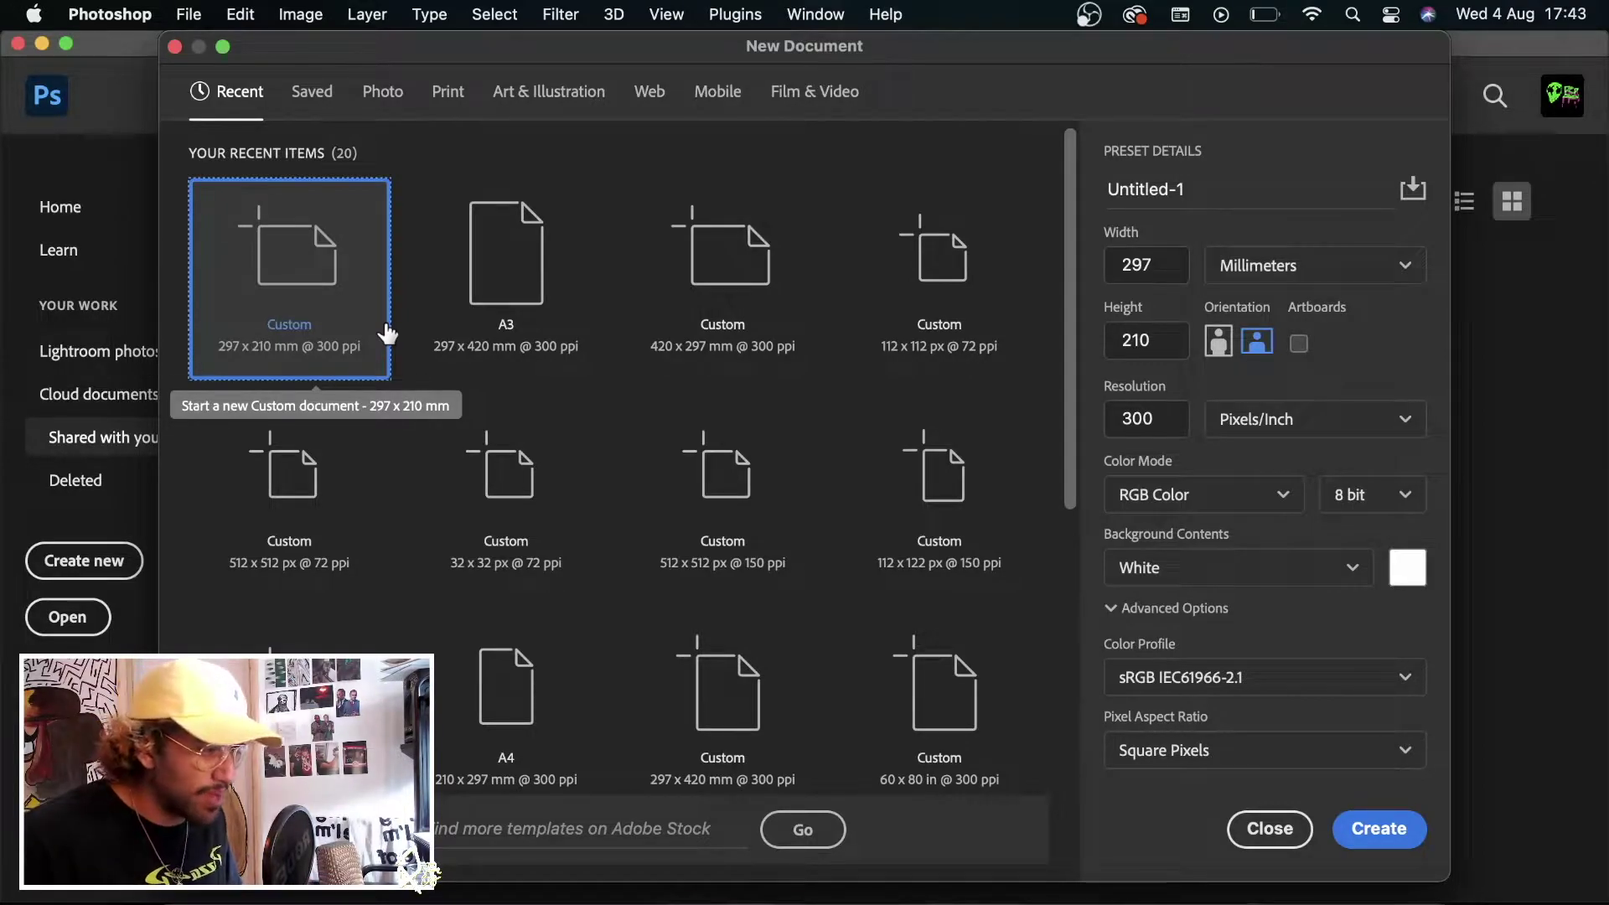
left_click(1399, 832)
scroll(618, 446, "down", 2)
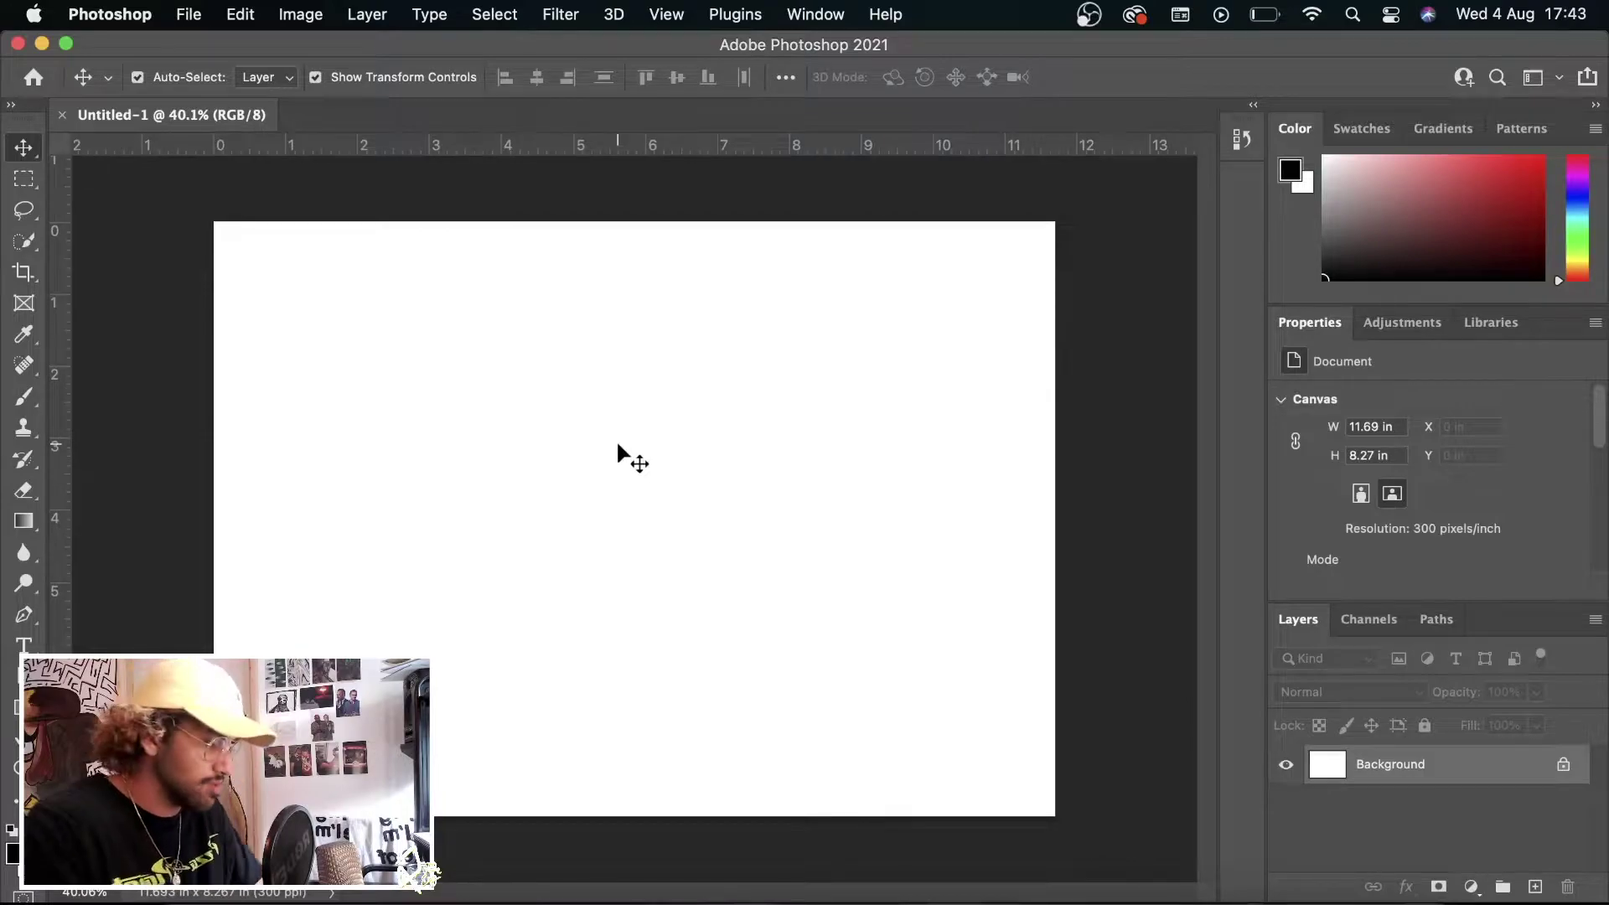
- Type STAMP DUTY on the canvas and scale it up to span the width
key("t")
left_click(618, 437)
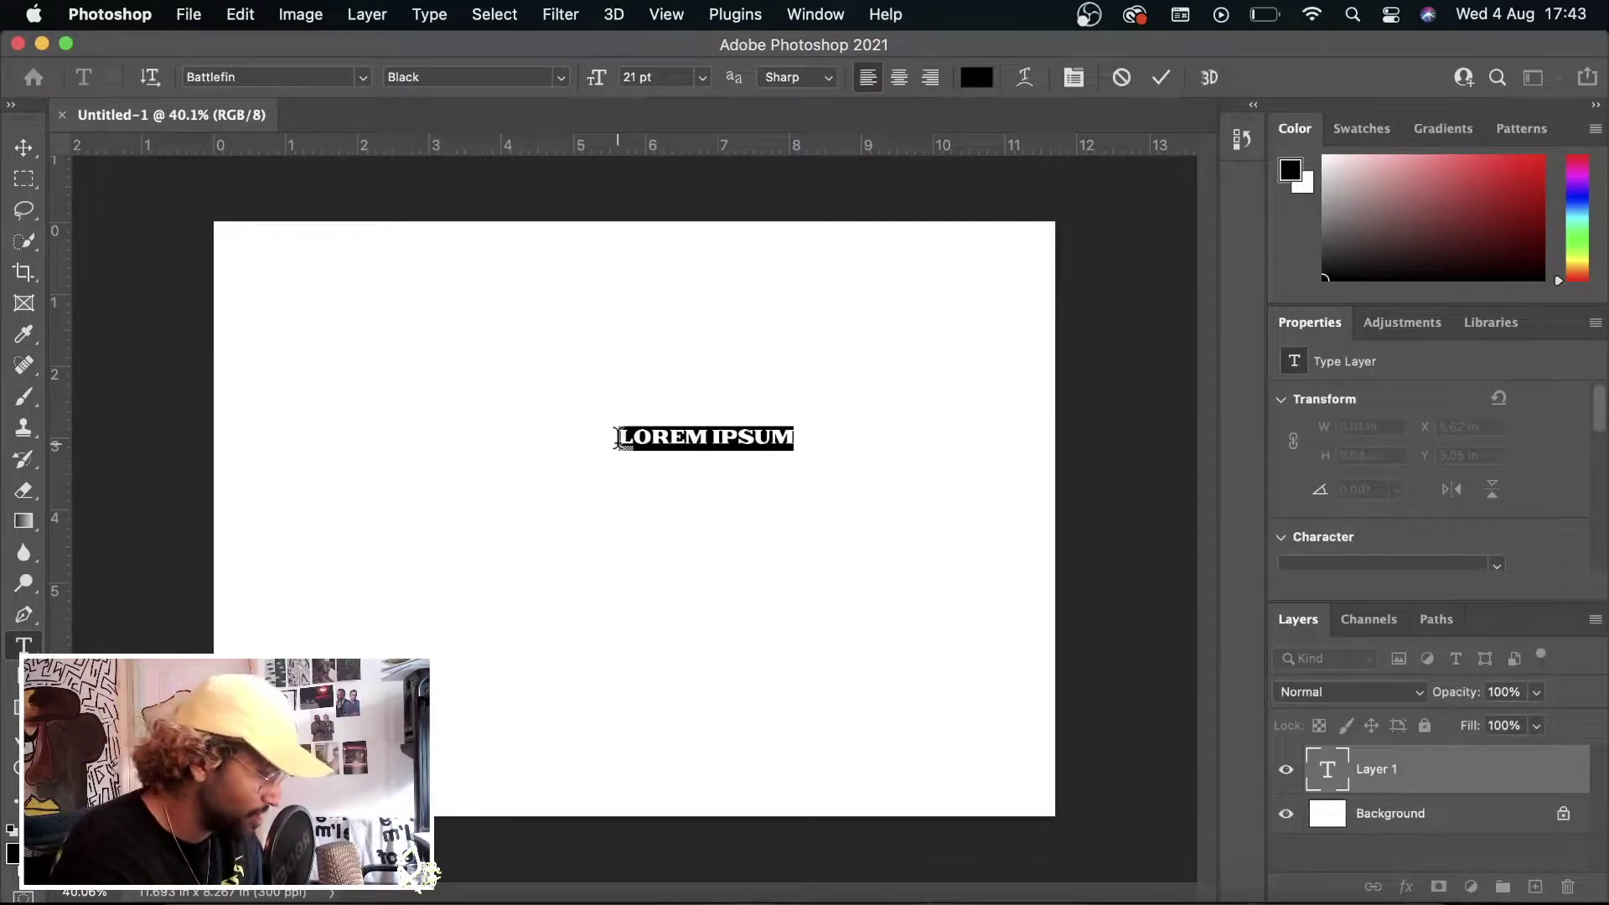
type("STAMOP")
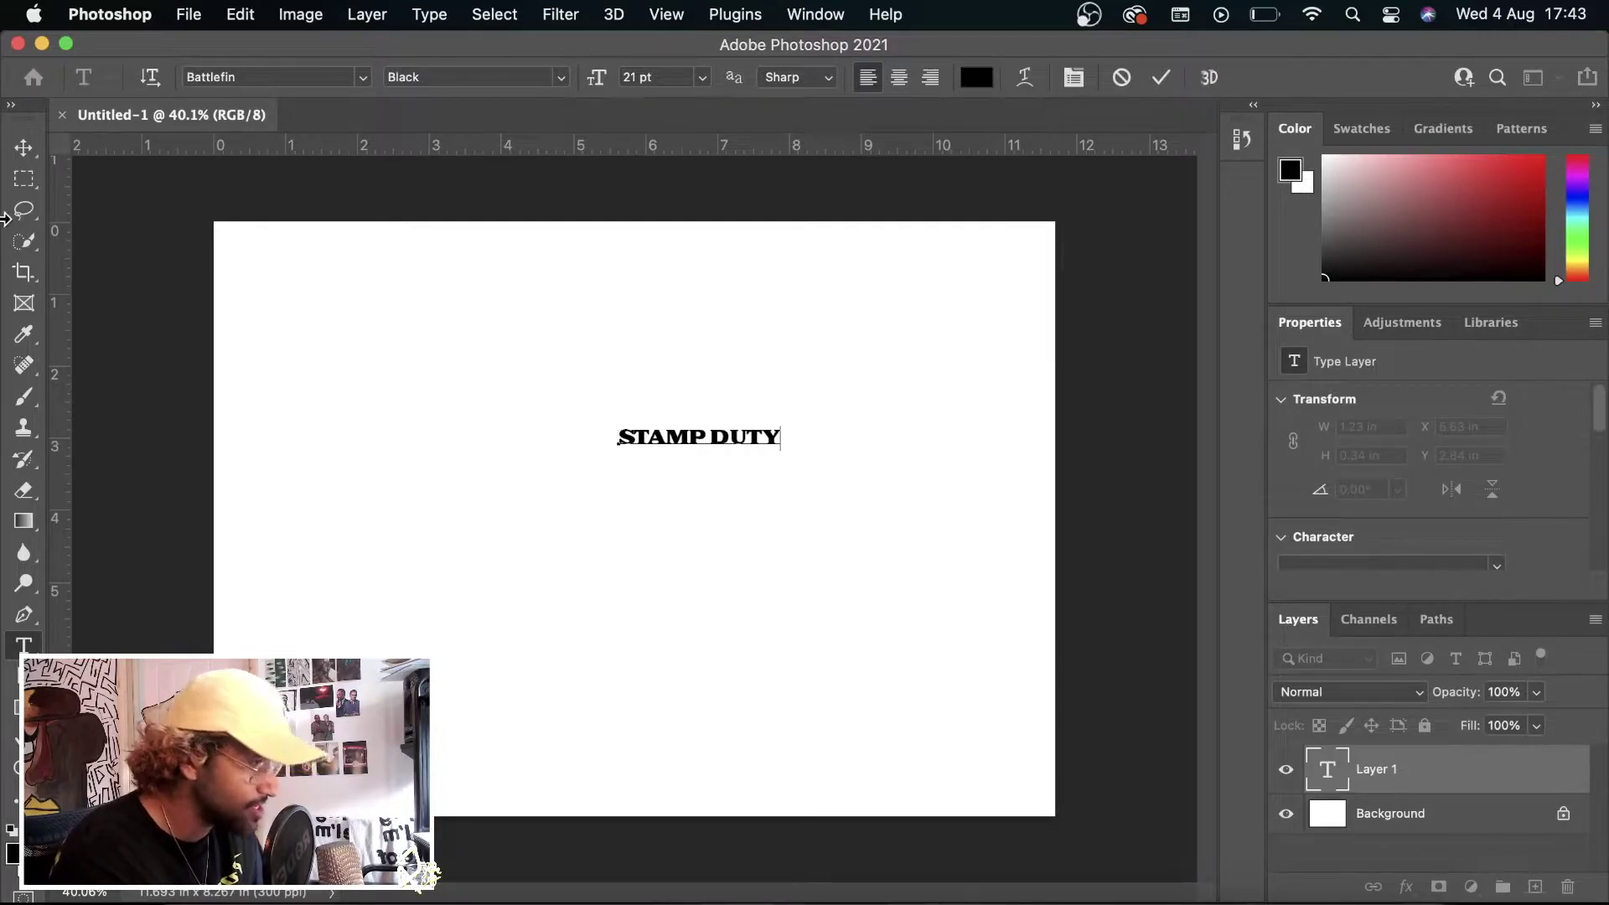
left_click(24, 146)
left_click_drag(702, 460, 764, 515)
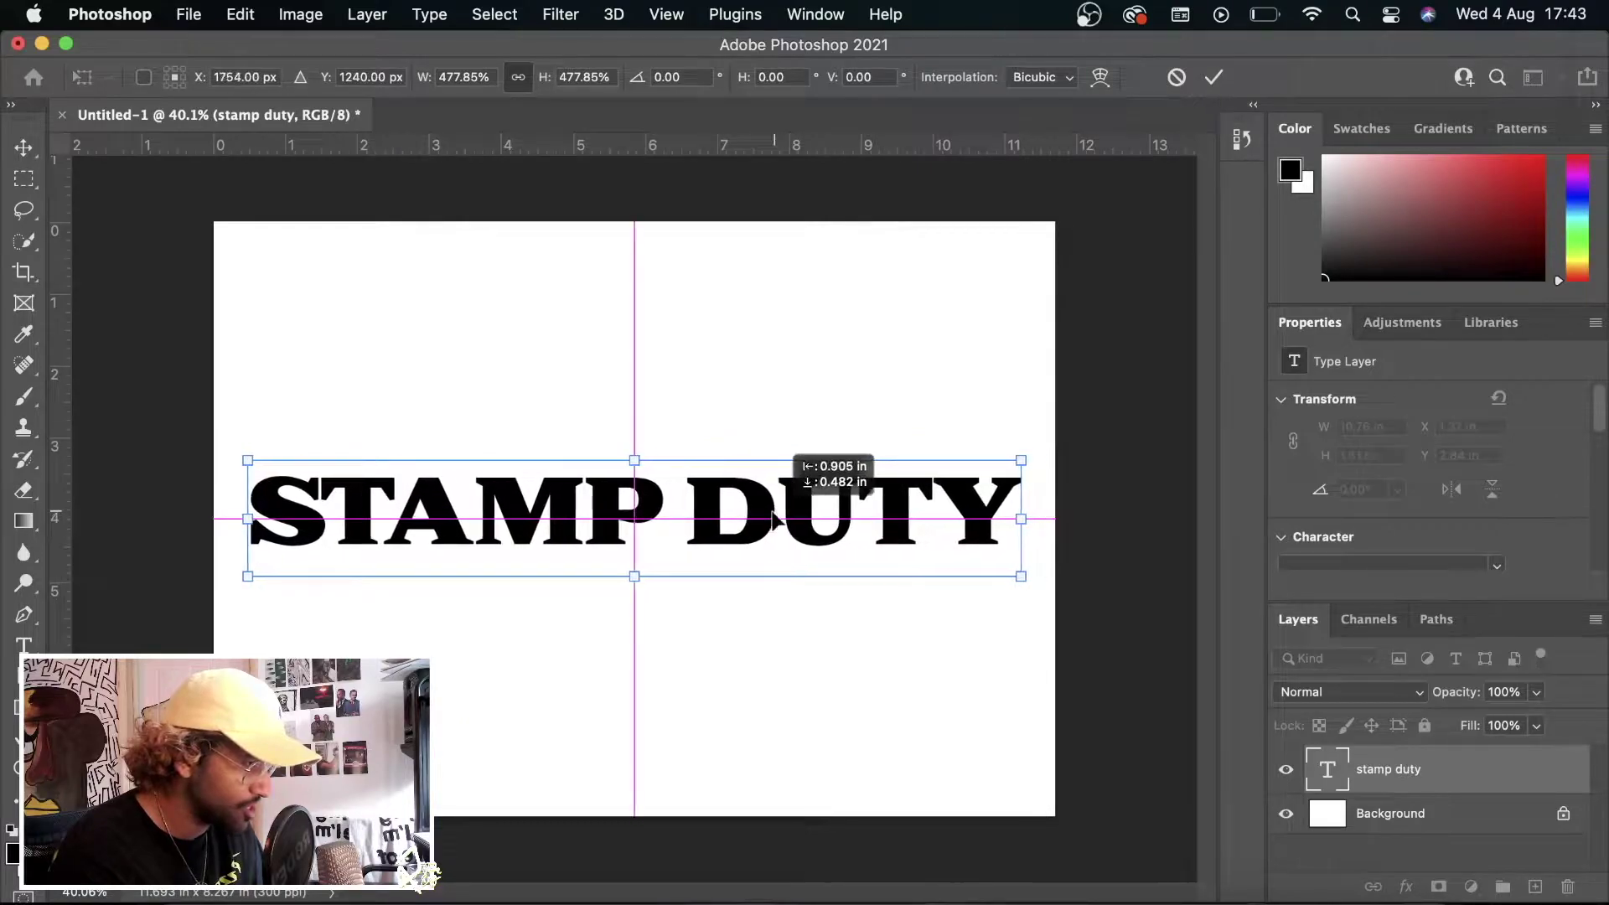
key("Return")
- Convert the stamp duty type layer to a smart object and check its canvas size
left_click(1468, 801)
left_click(1465, 769)
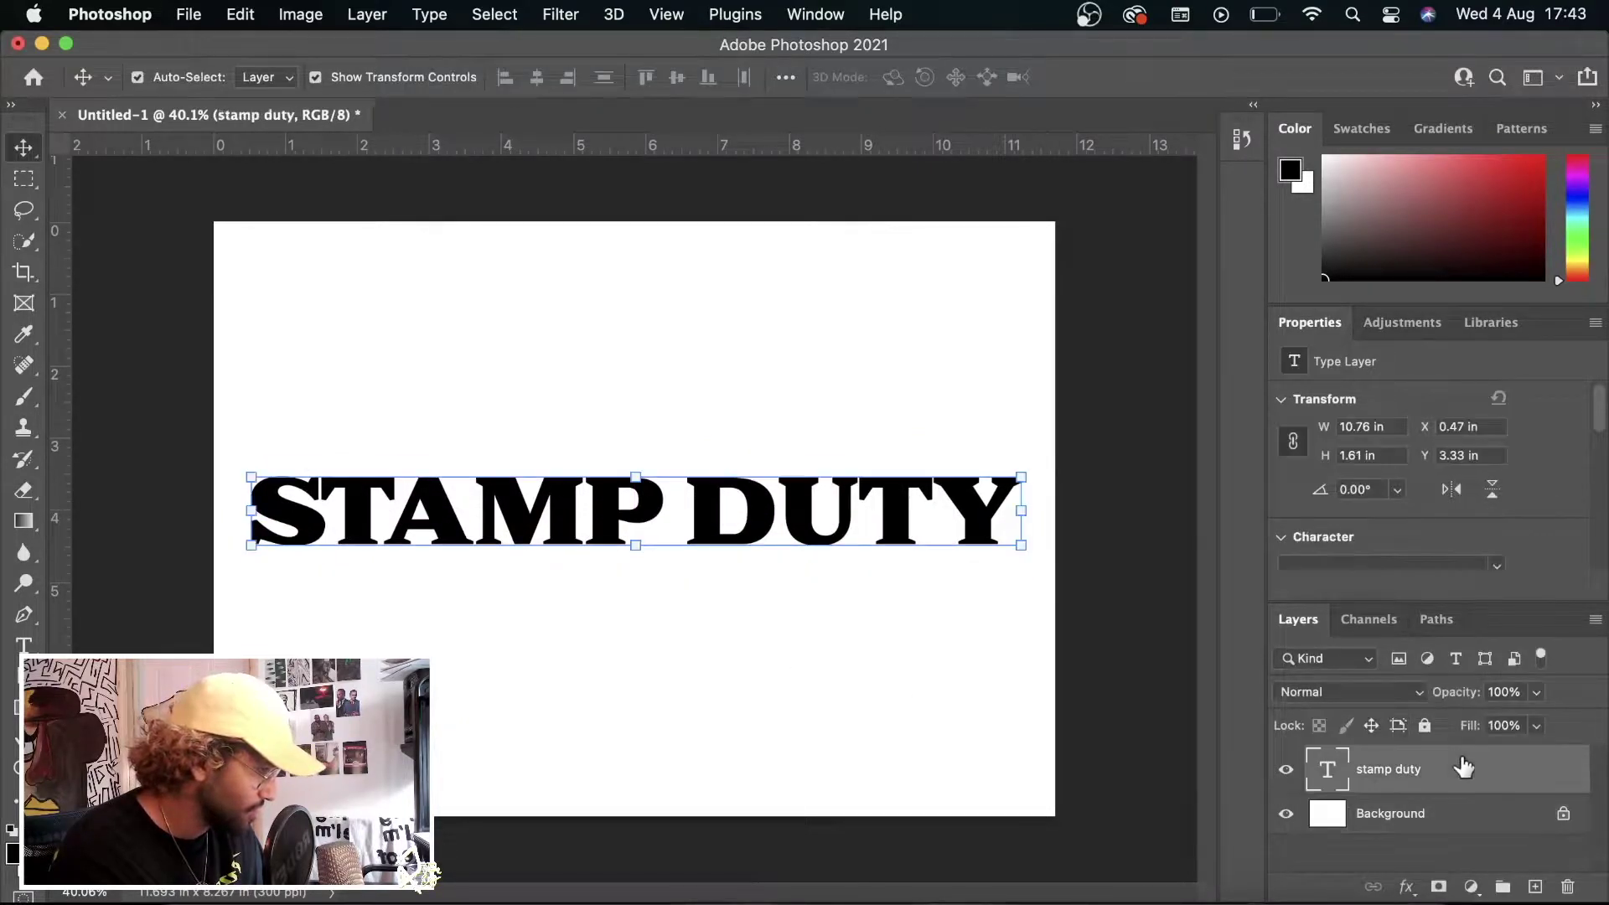
right_click(1462, 766)
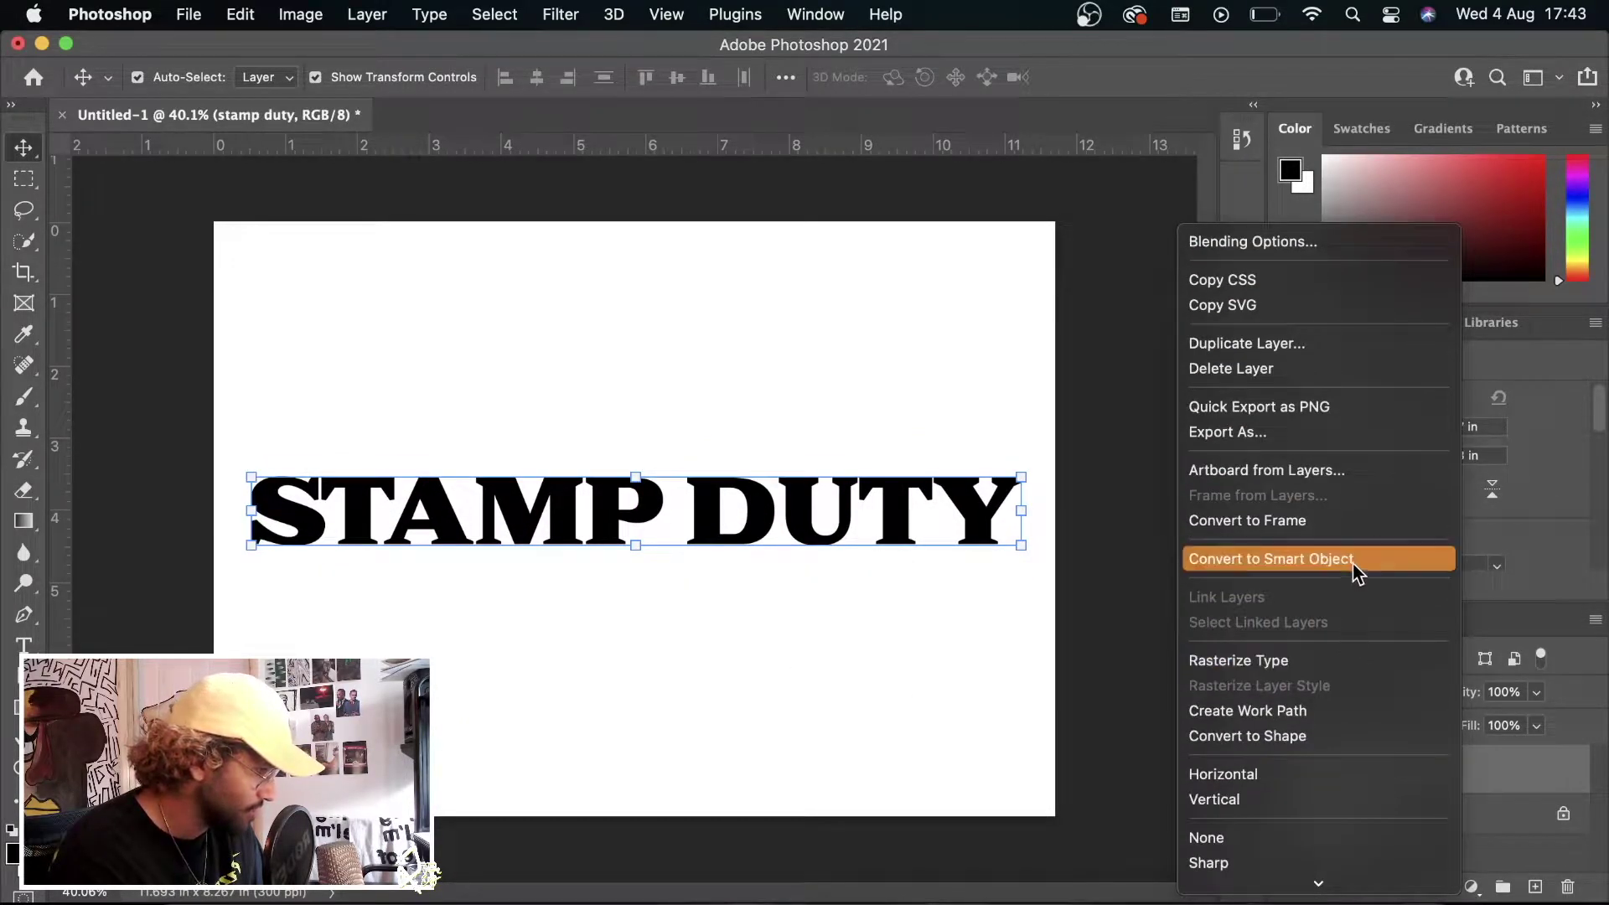
left_click(1351, 560)
double_click(1327, 762)
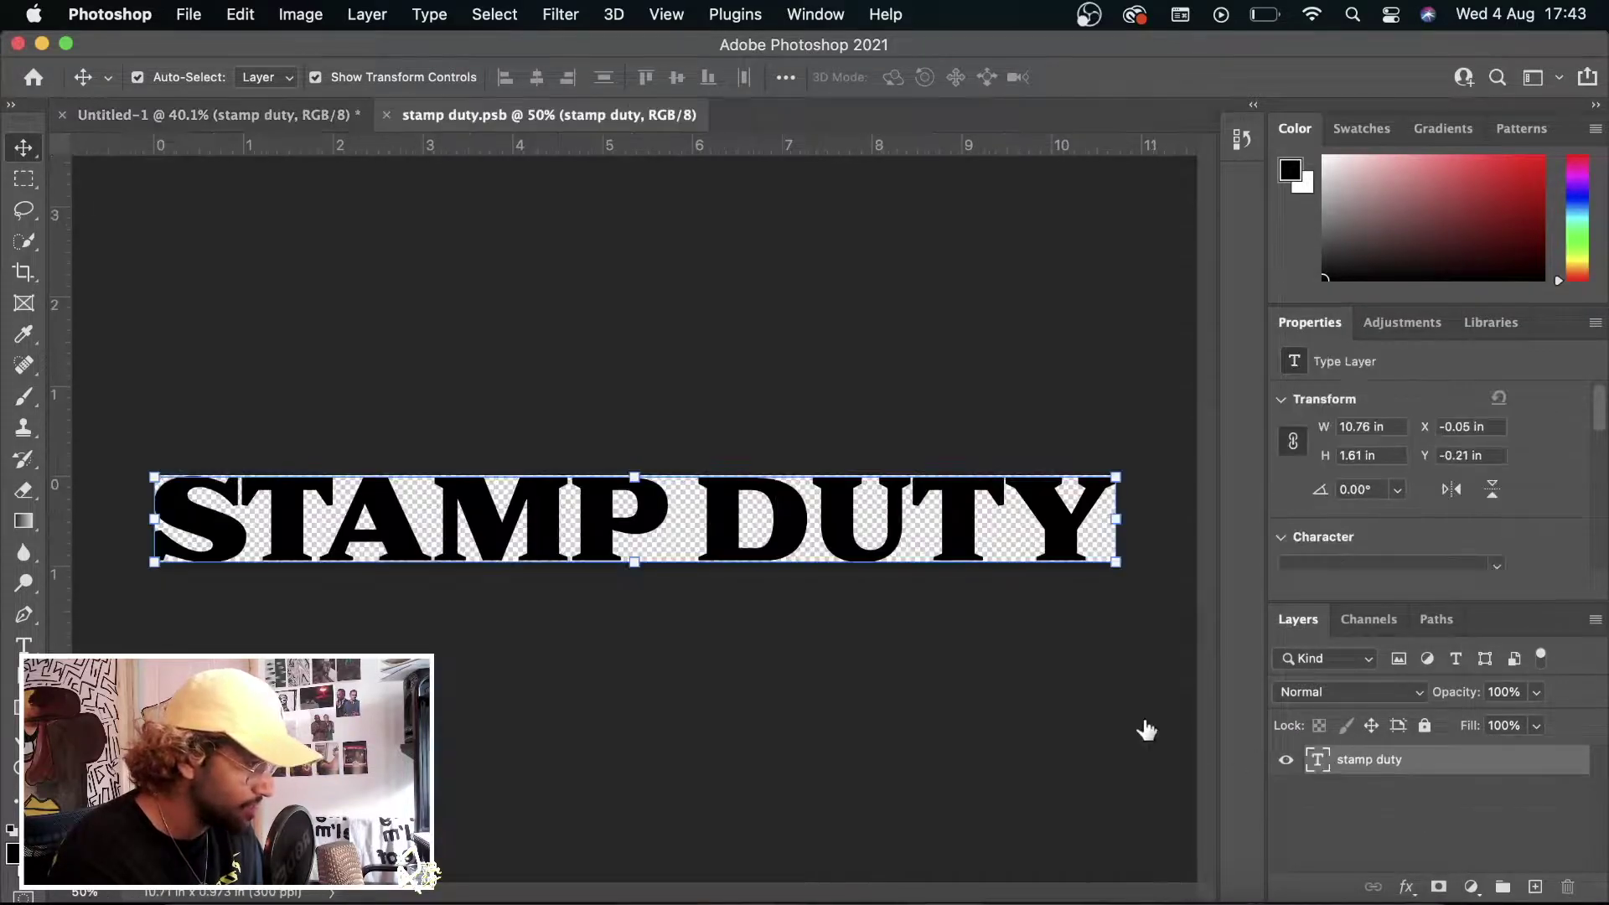
left_click(315, 20)
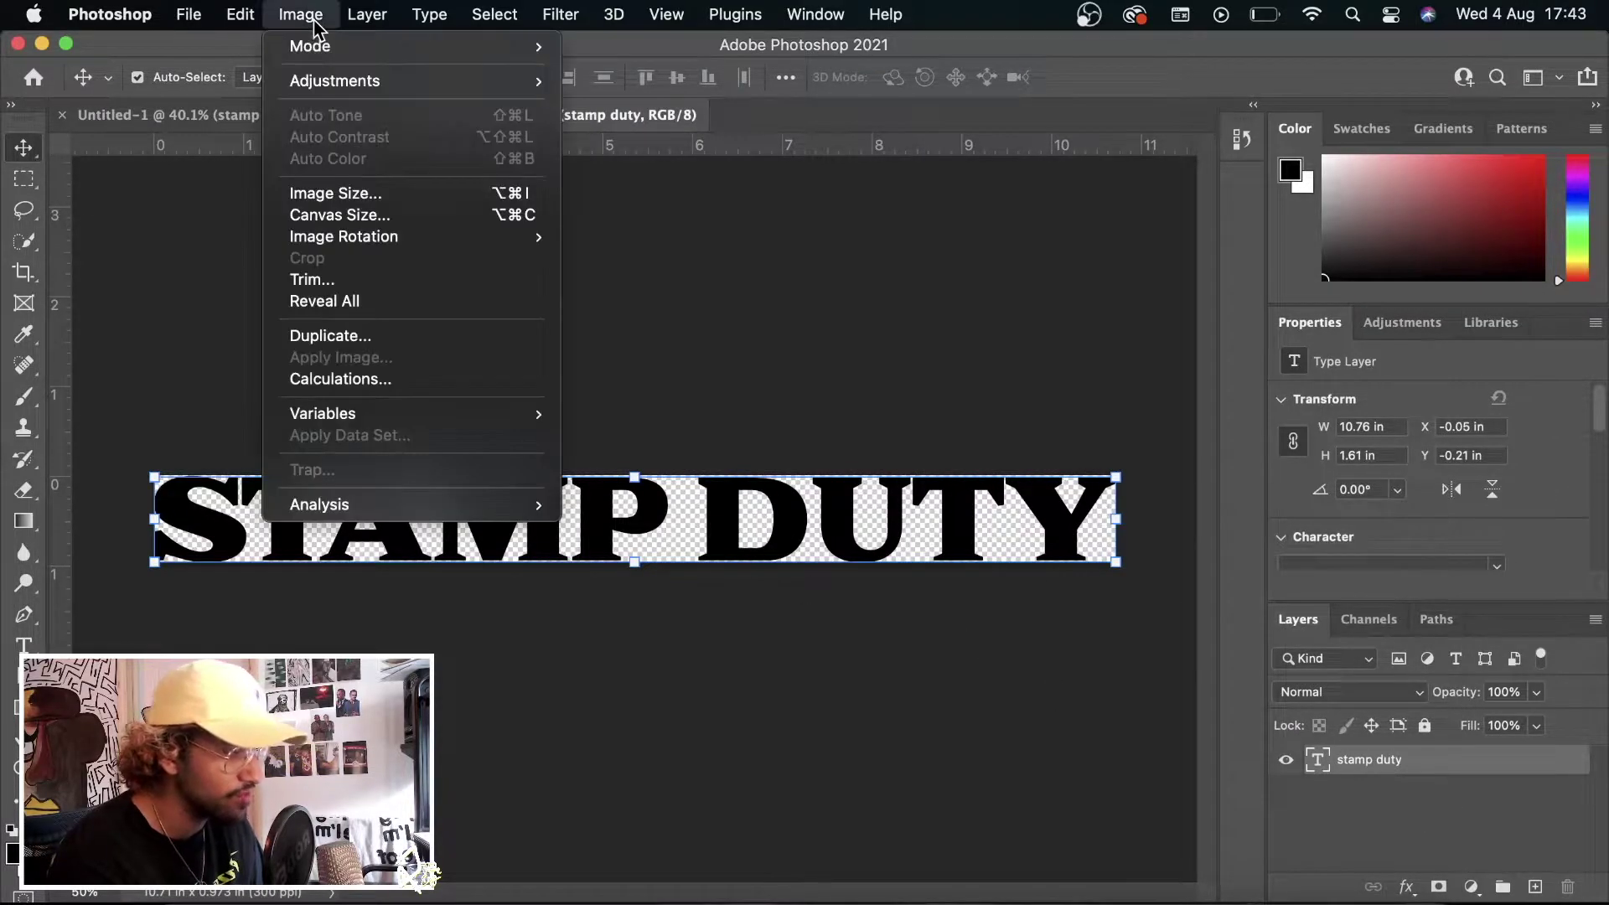
left_click(368, 216)
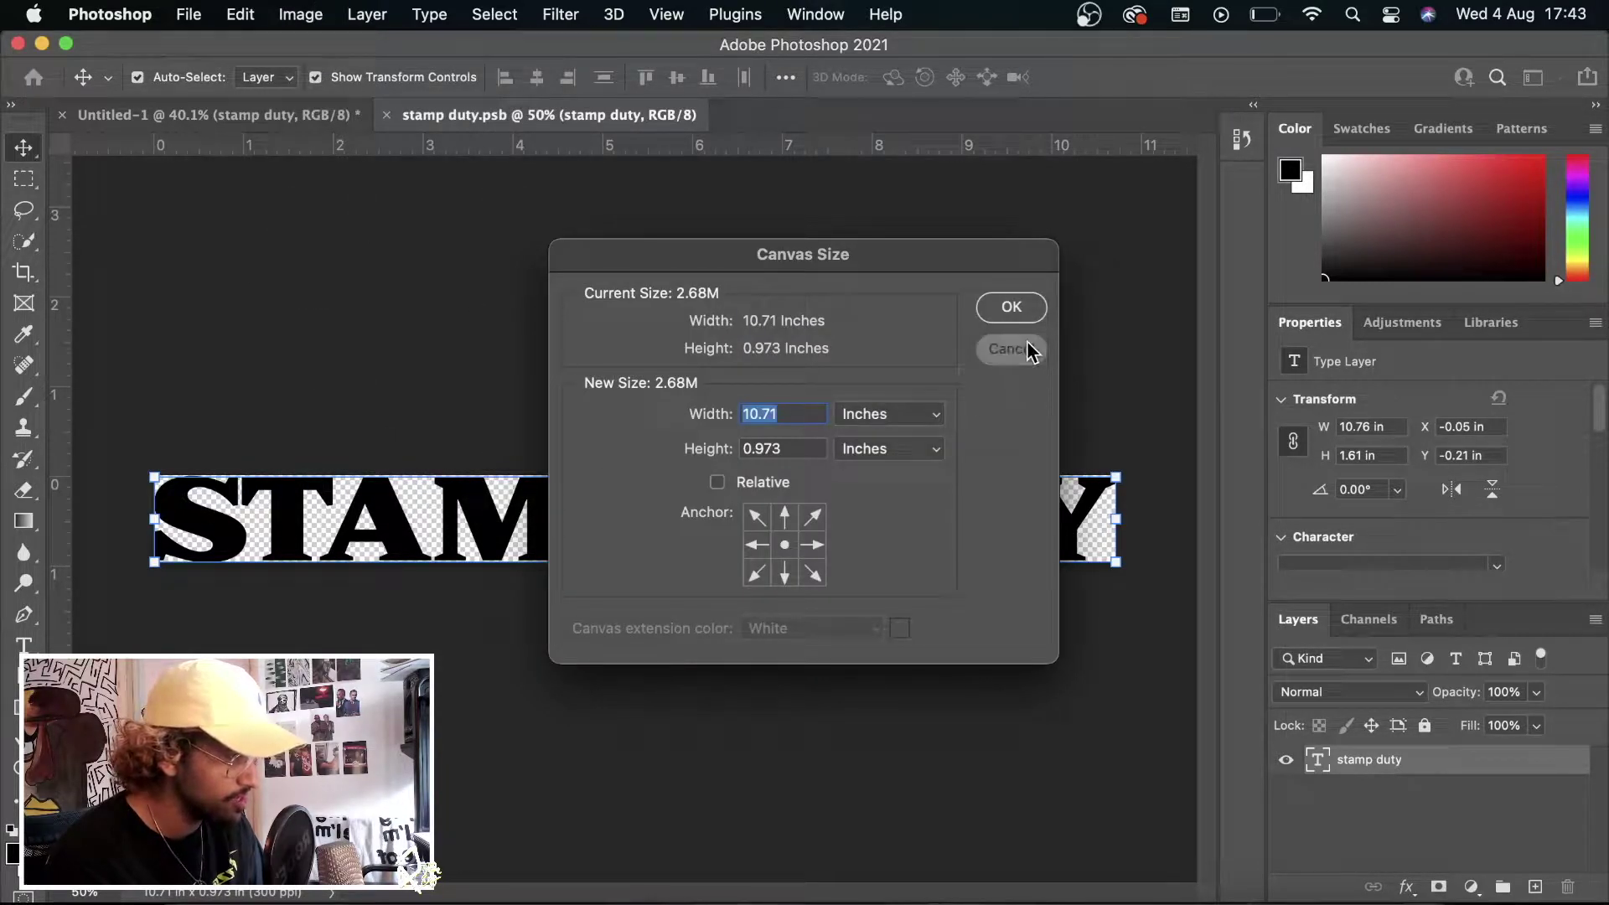
left_click(1011, 348)
key("super+w")
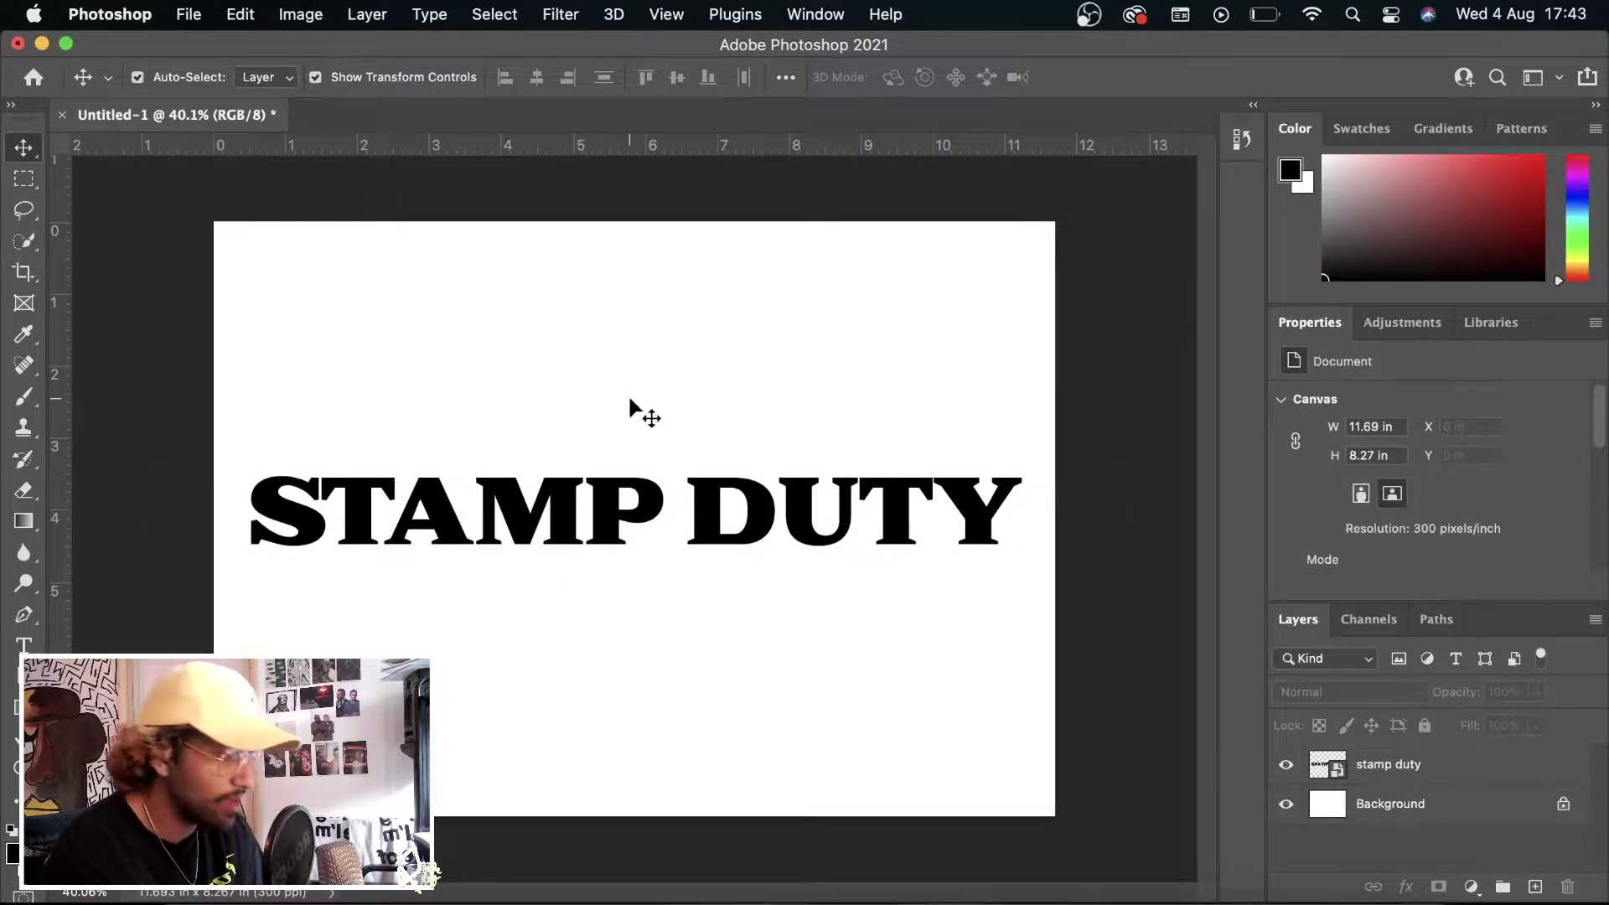
left_click(614, 503)
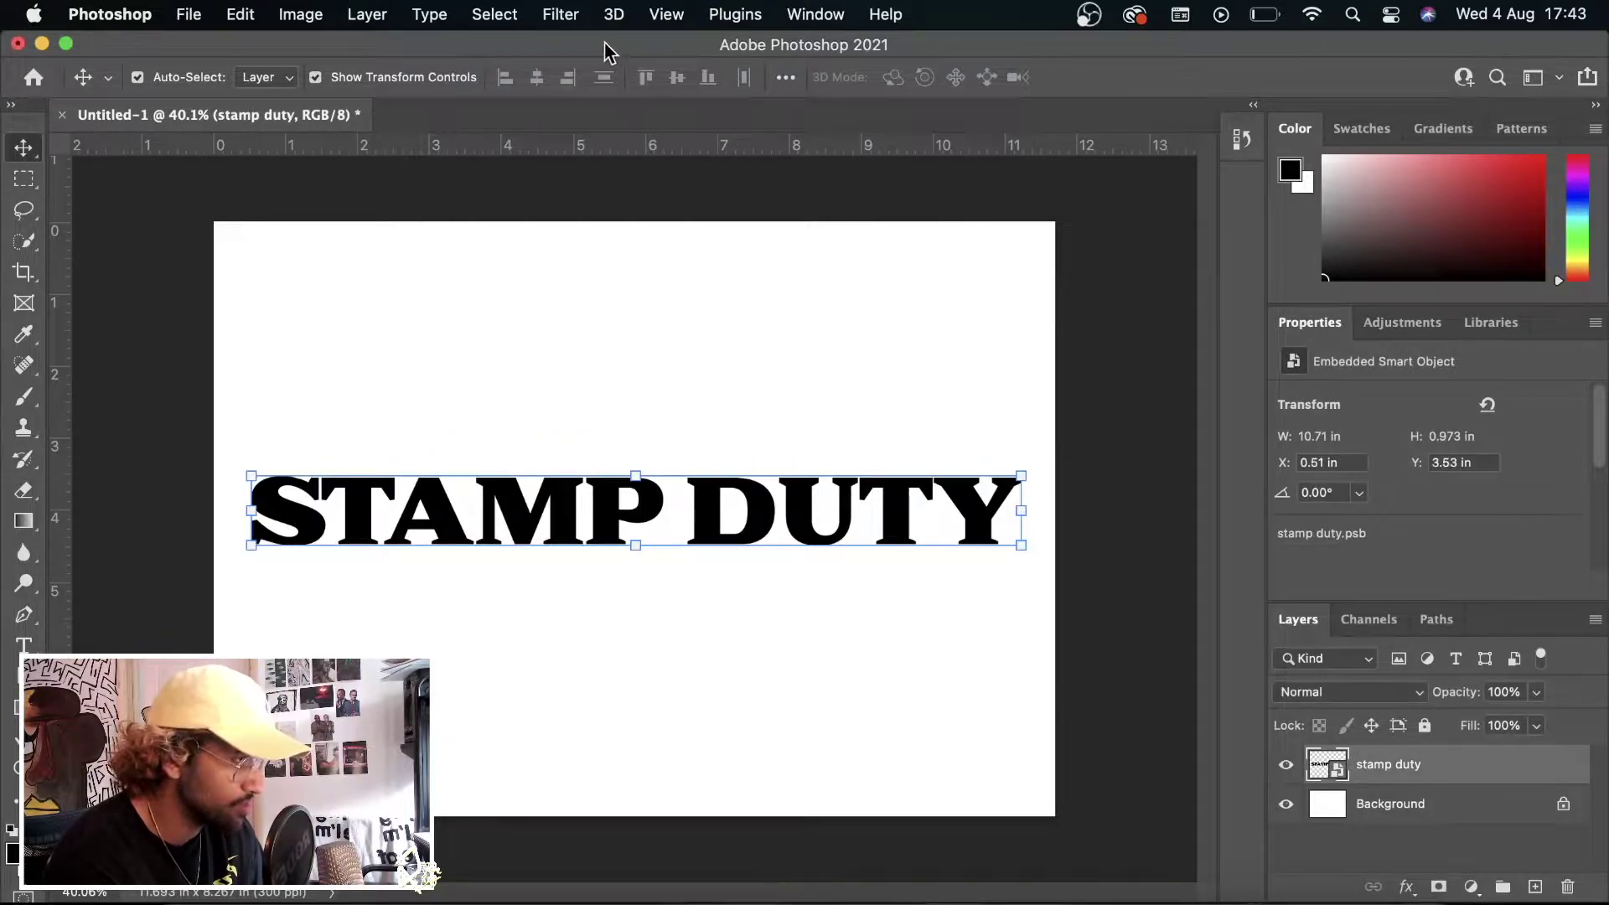
- Apply a Gaussian Blur to the text and add a Threshold adjustment at level 169
left_click(561, 14)
mouse_move(652, 323)
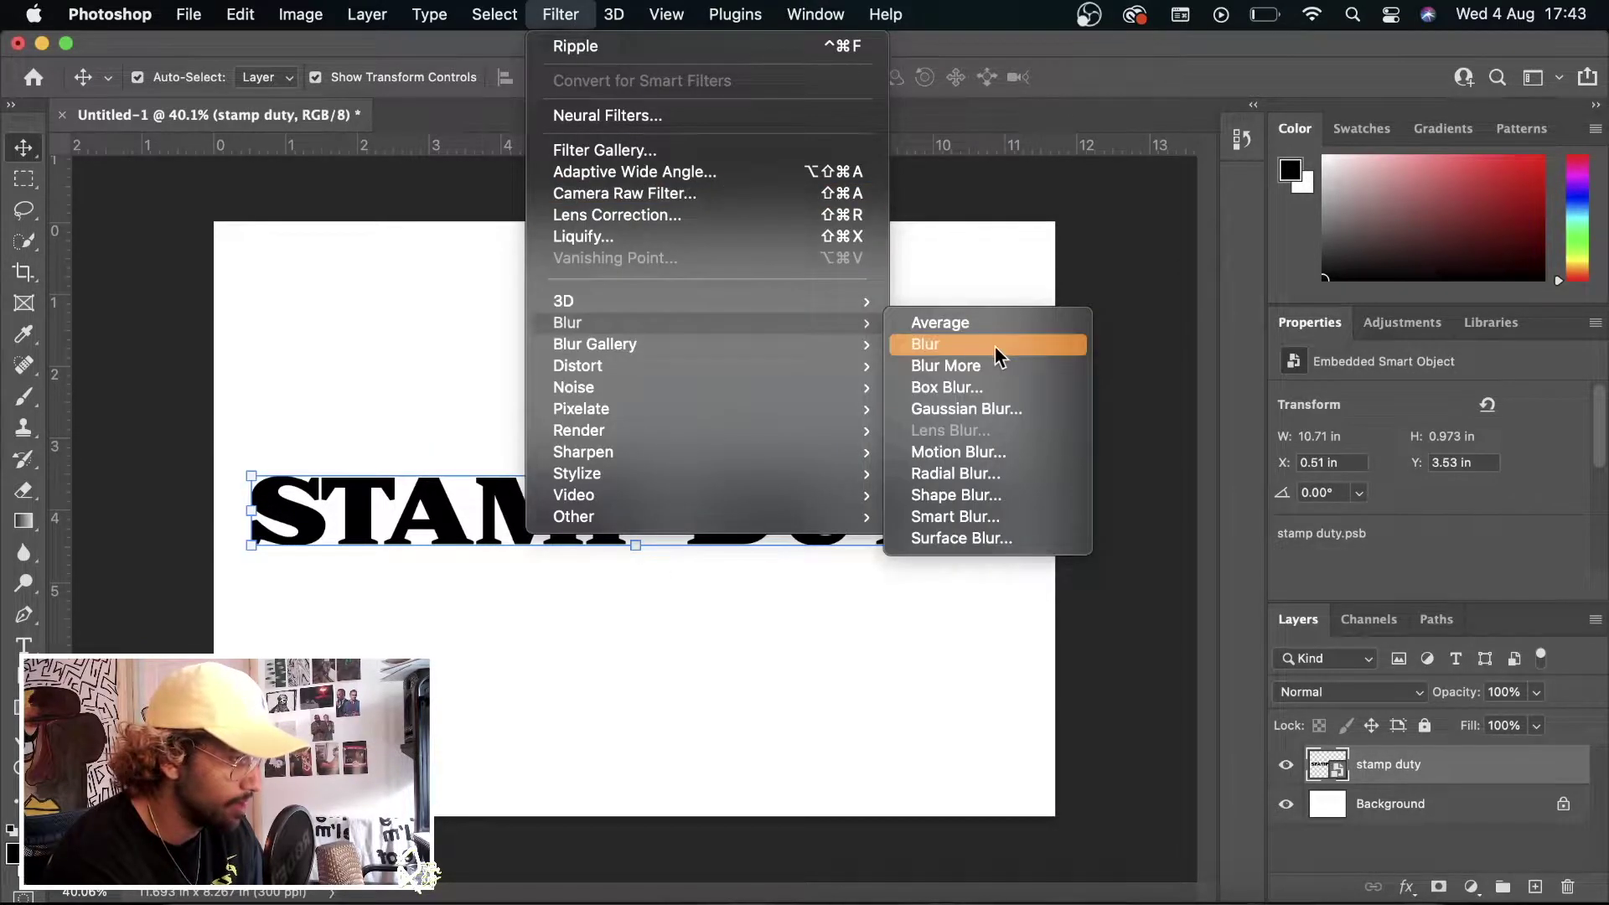
left_click(988, 410)
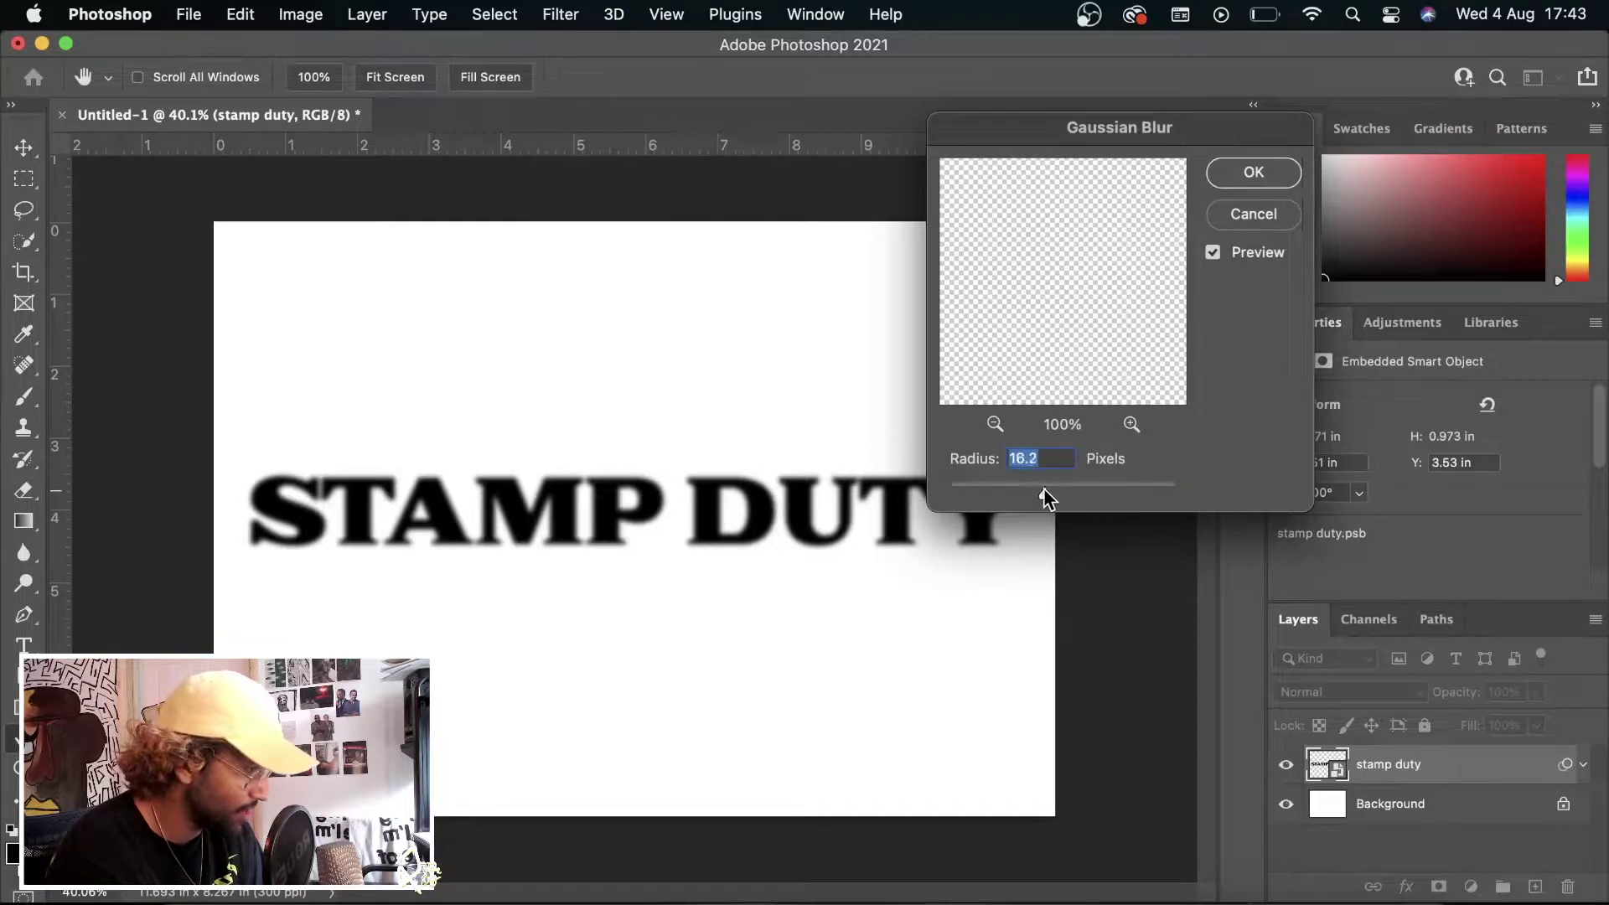
left_click(1238, 183)
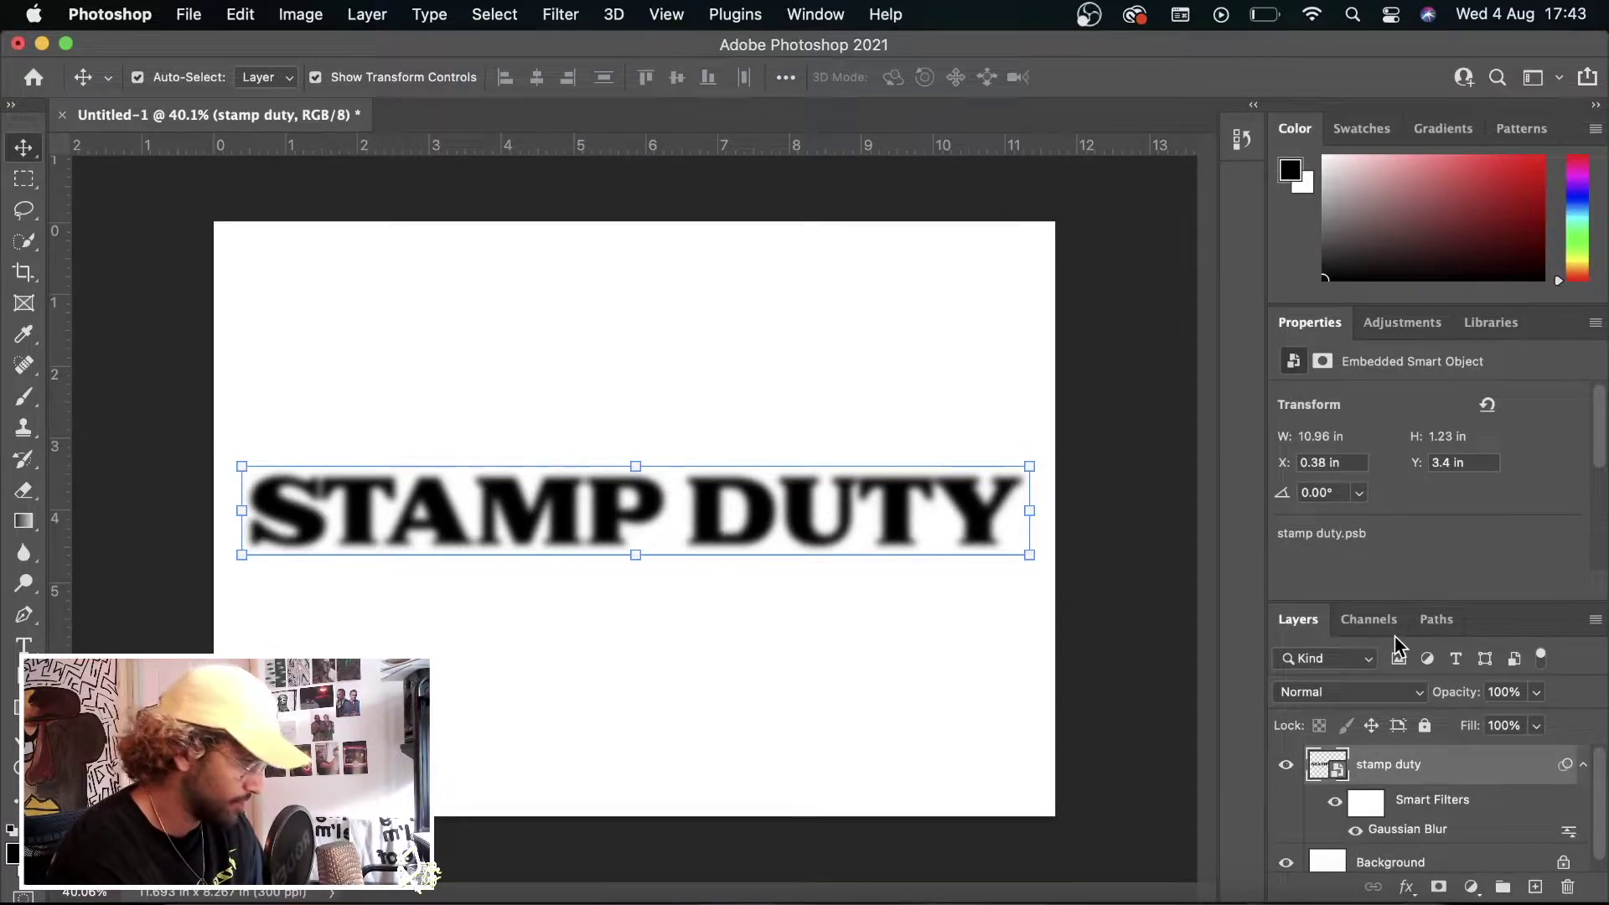
left_click(1401, 325)
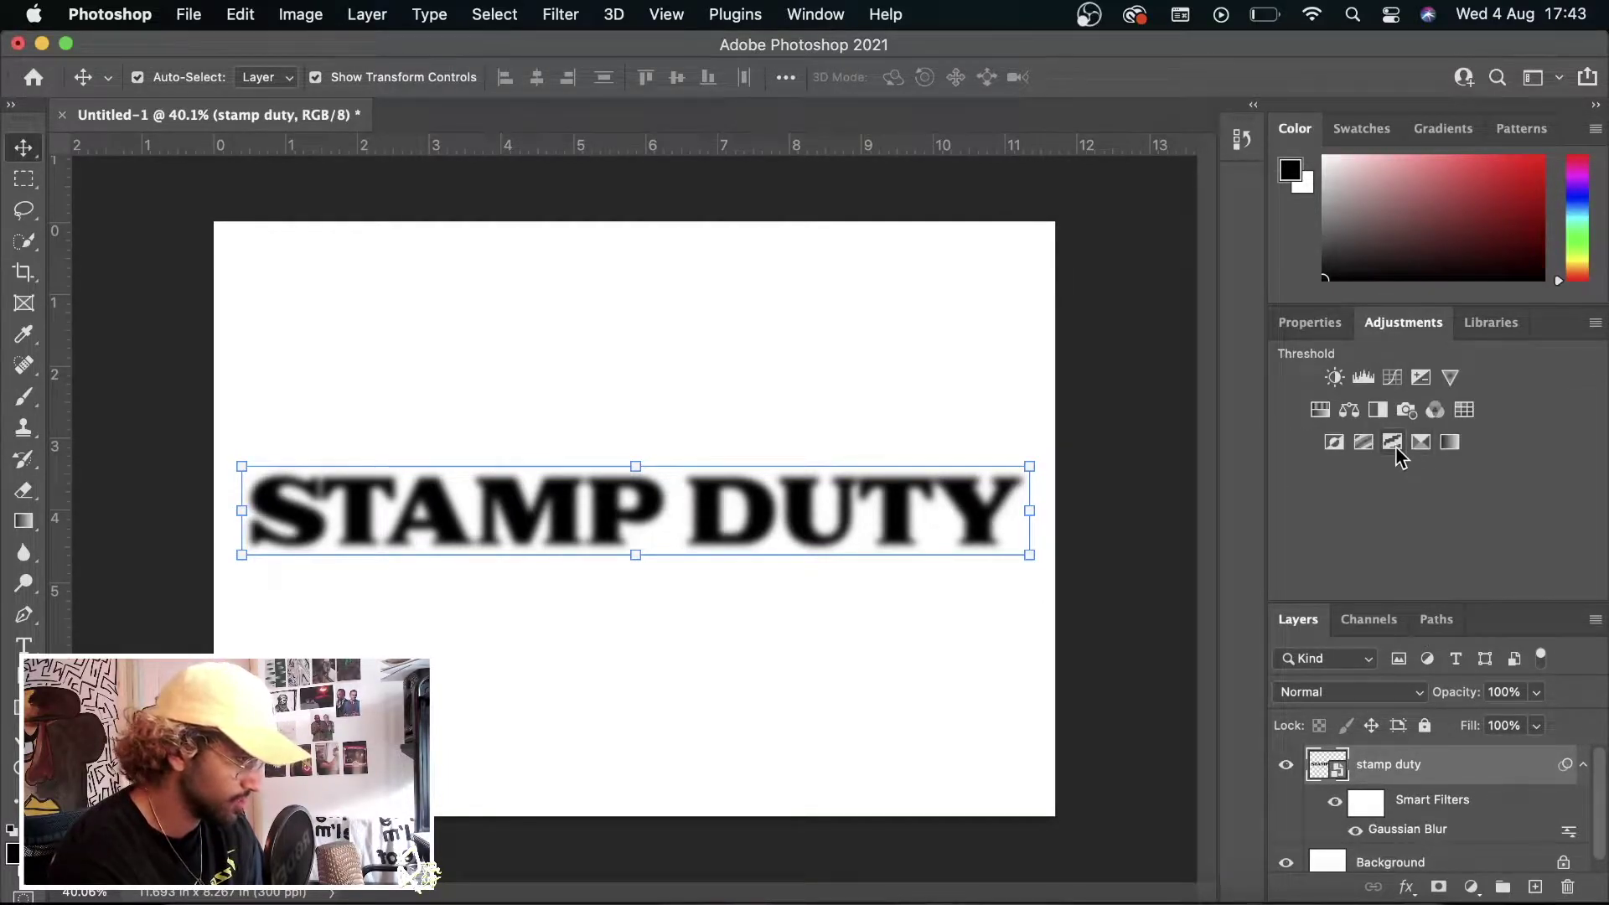
left_click(1394, 449)
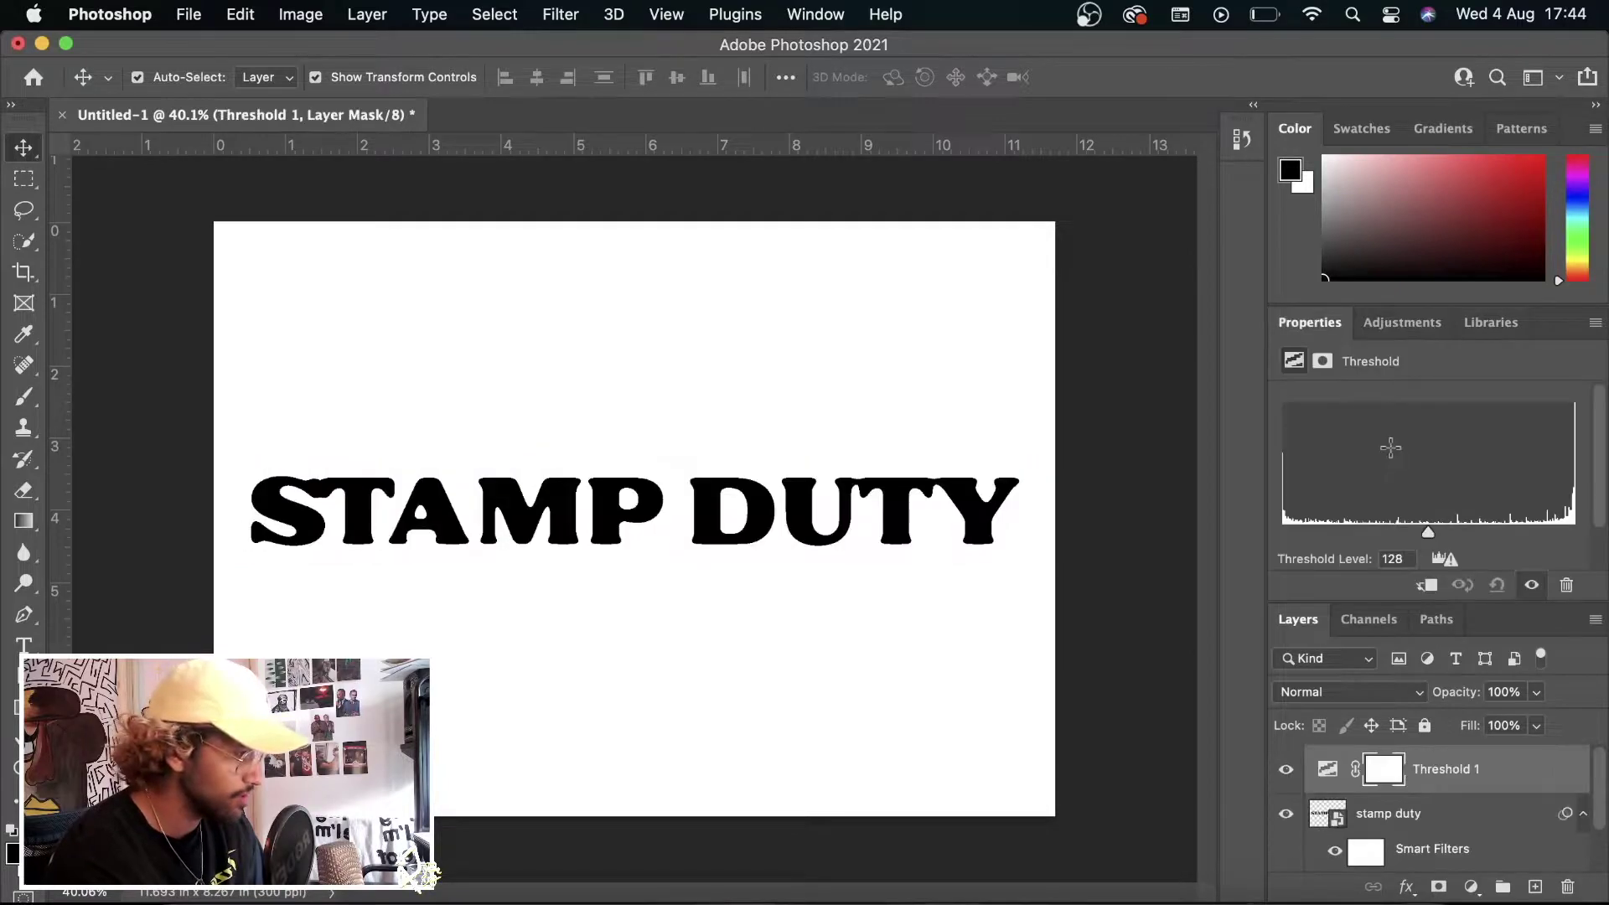
left_click_drag(1427, 536, 1475, 533)
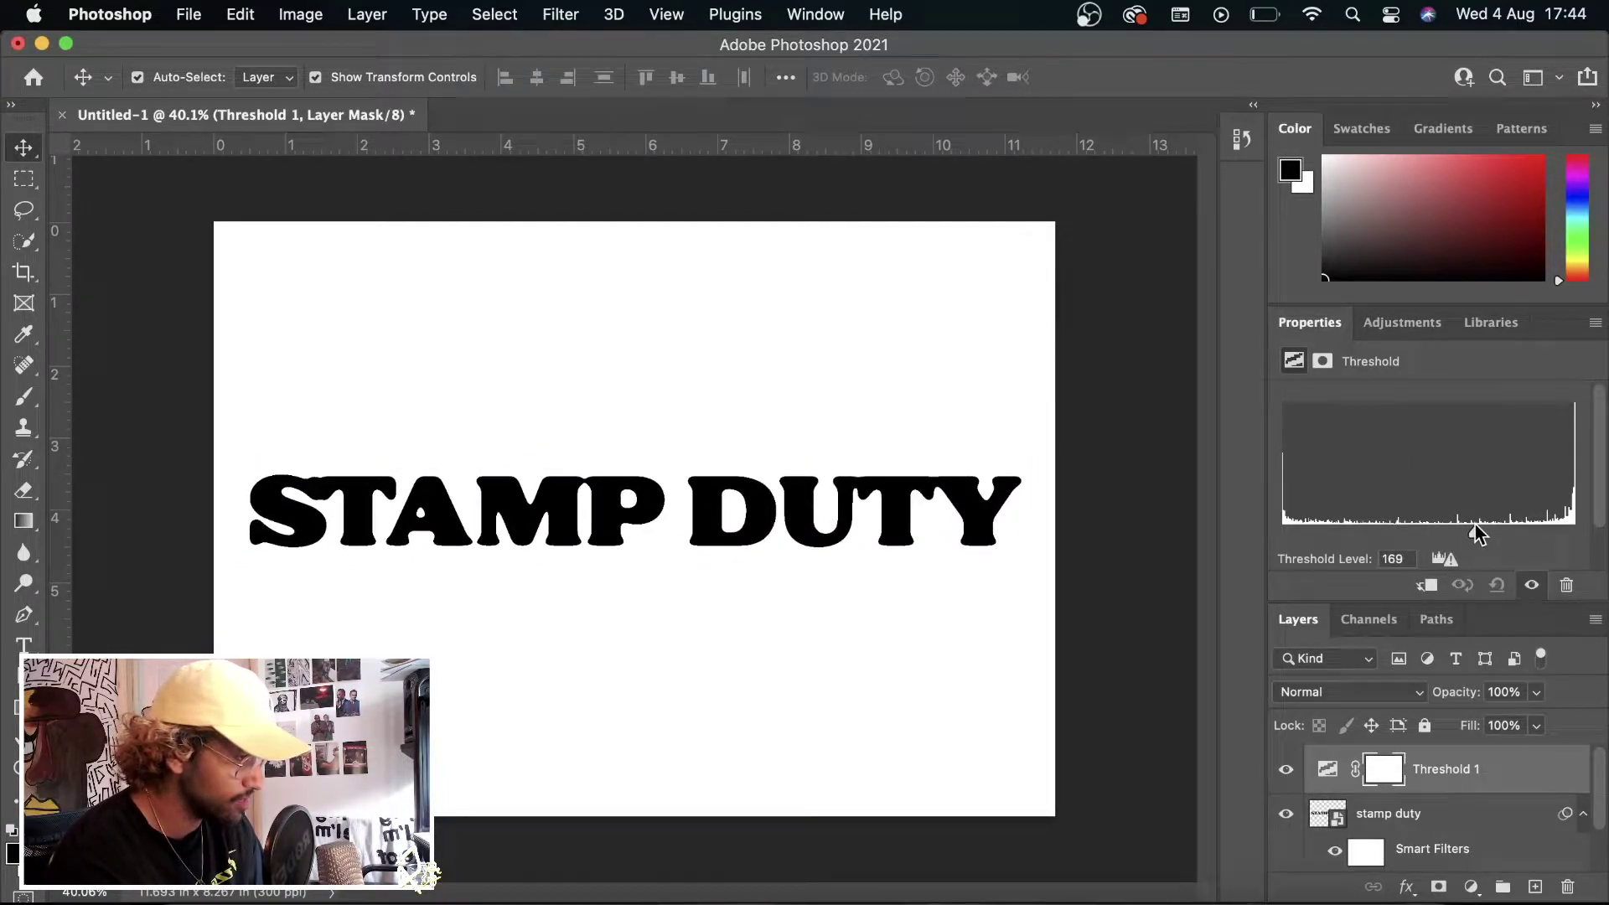
- Raise the Gaussian Blur smart filter radius to about 19 pixels
scroll(1433, 838, "down", 1)
left_click(1424, 828)
double_click(1416, 826)
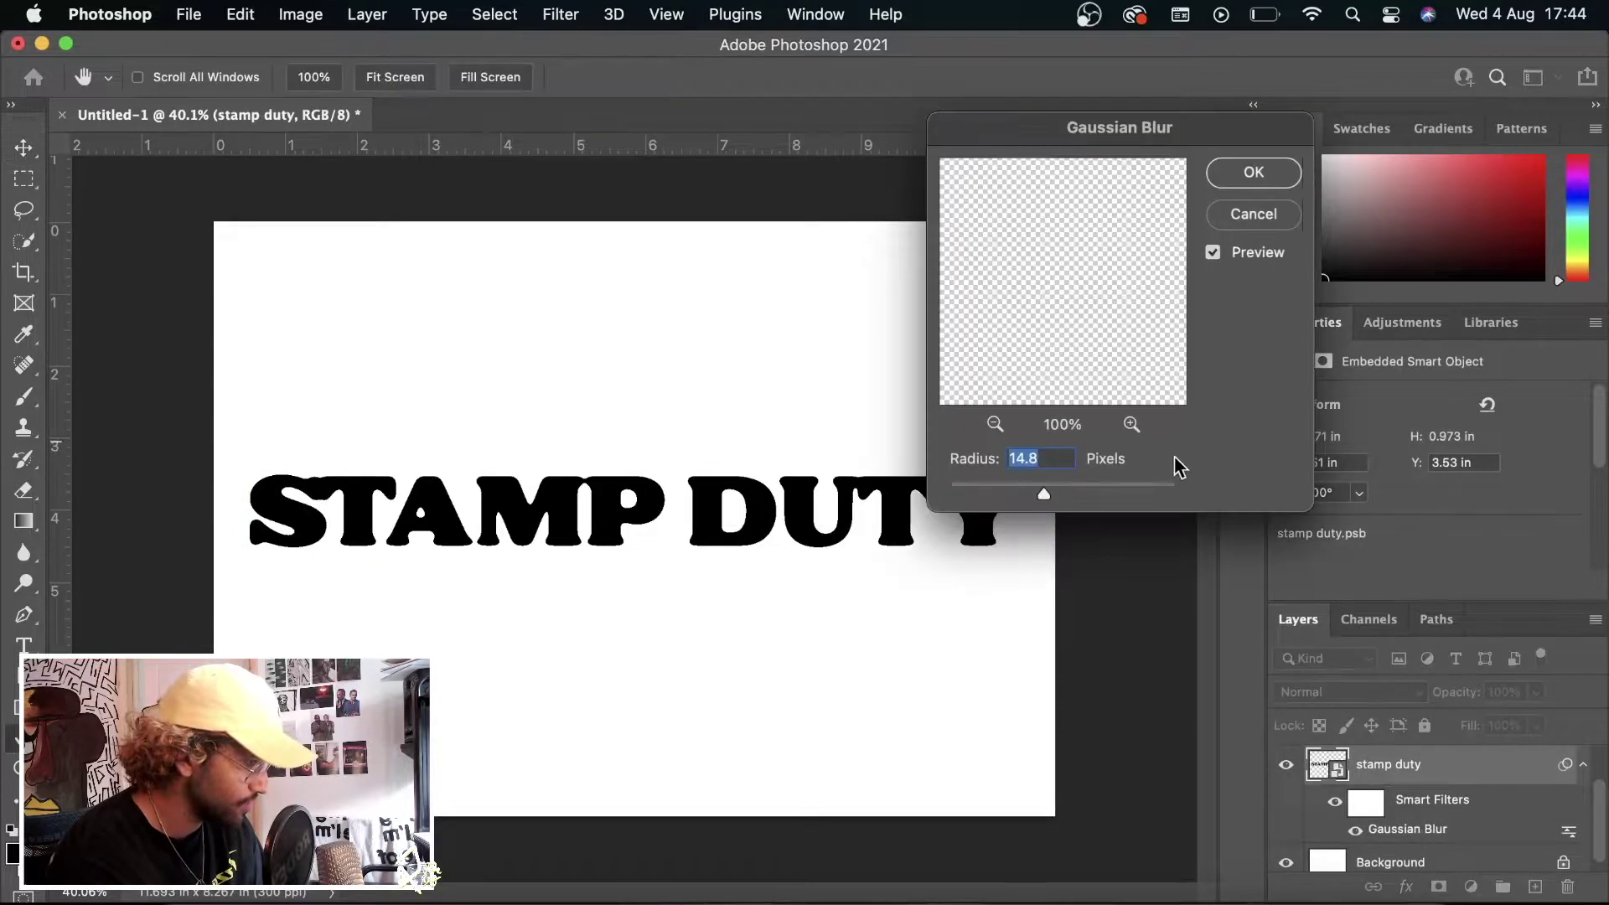
mouse_move(1041, 486)
left_mouse_down()
mouse_move(1094, 486)
mouse_move(1029, 485)
mouse_move(1063, 486)
mouse_move(1046, 489)
left_mouse_up()
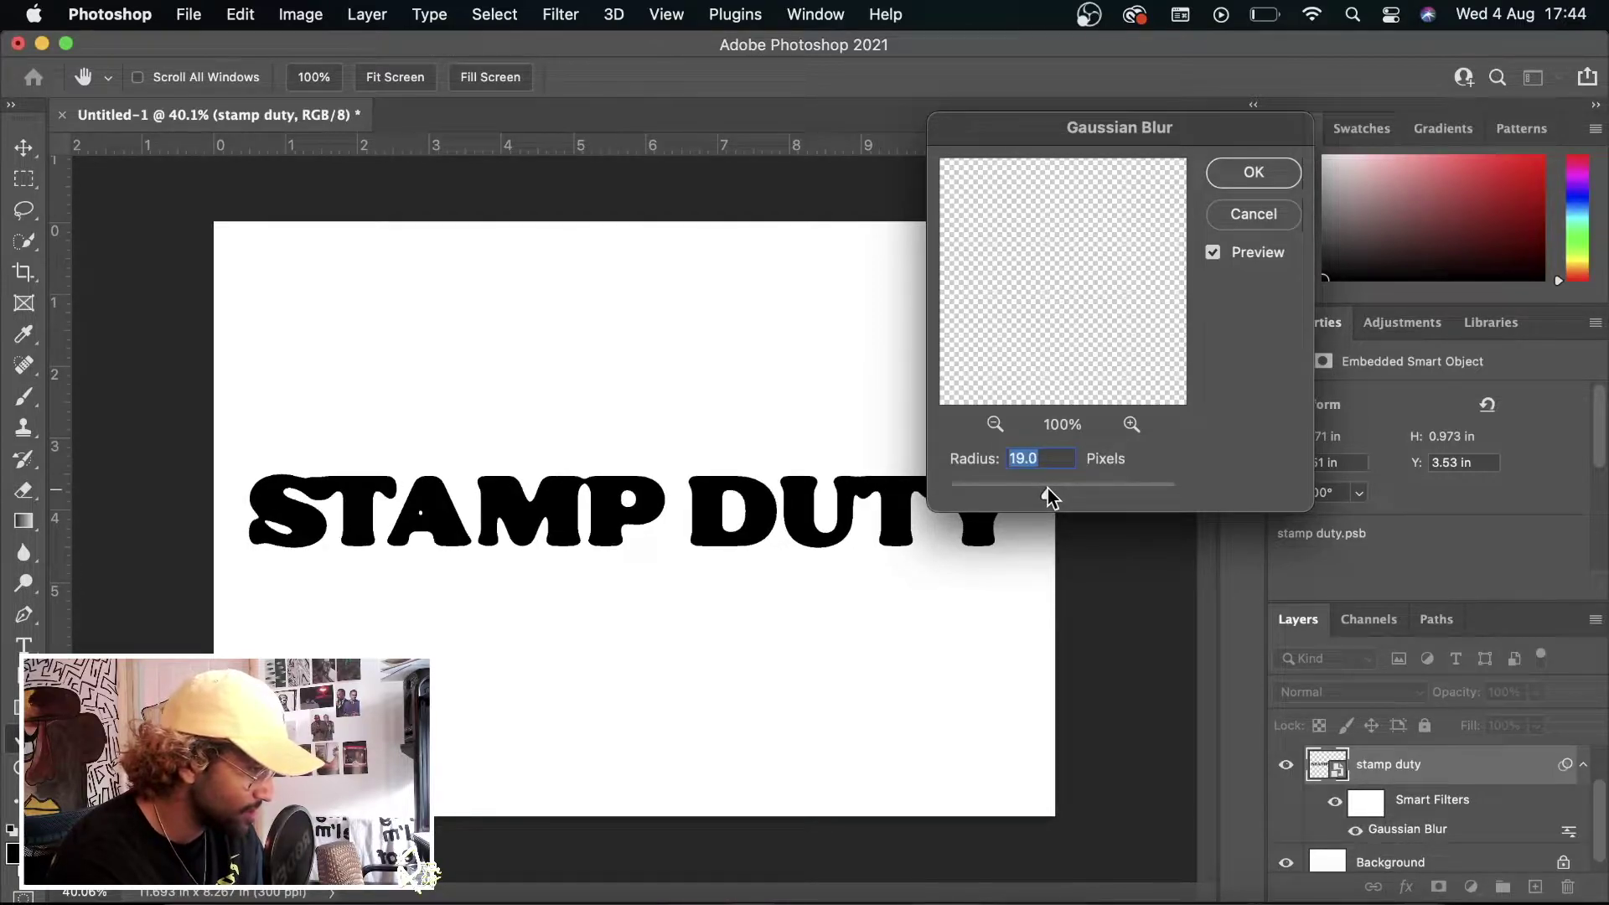
left_click(1255, 204)
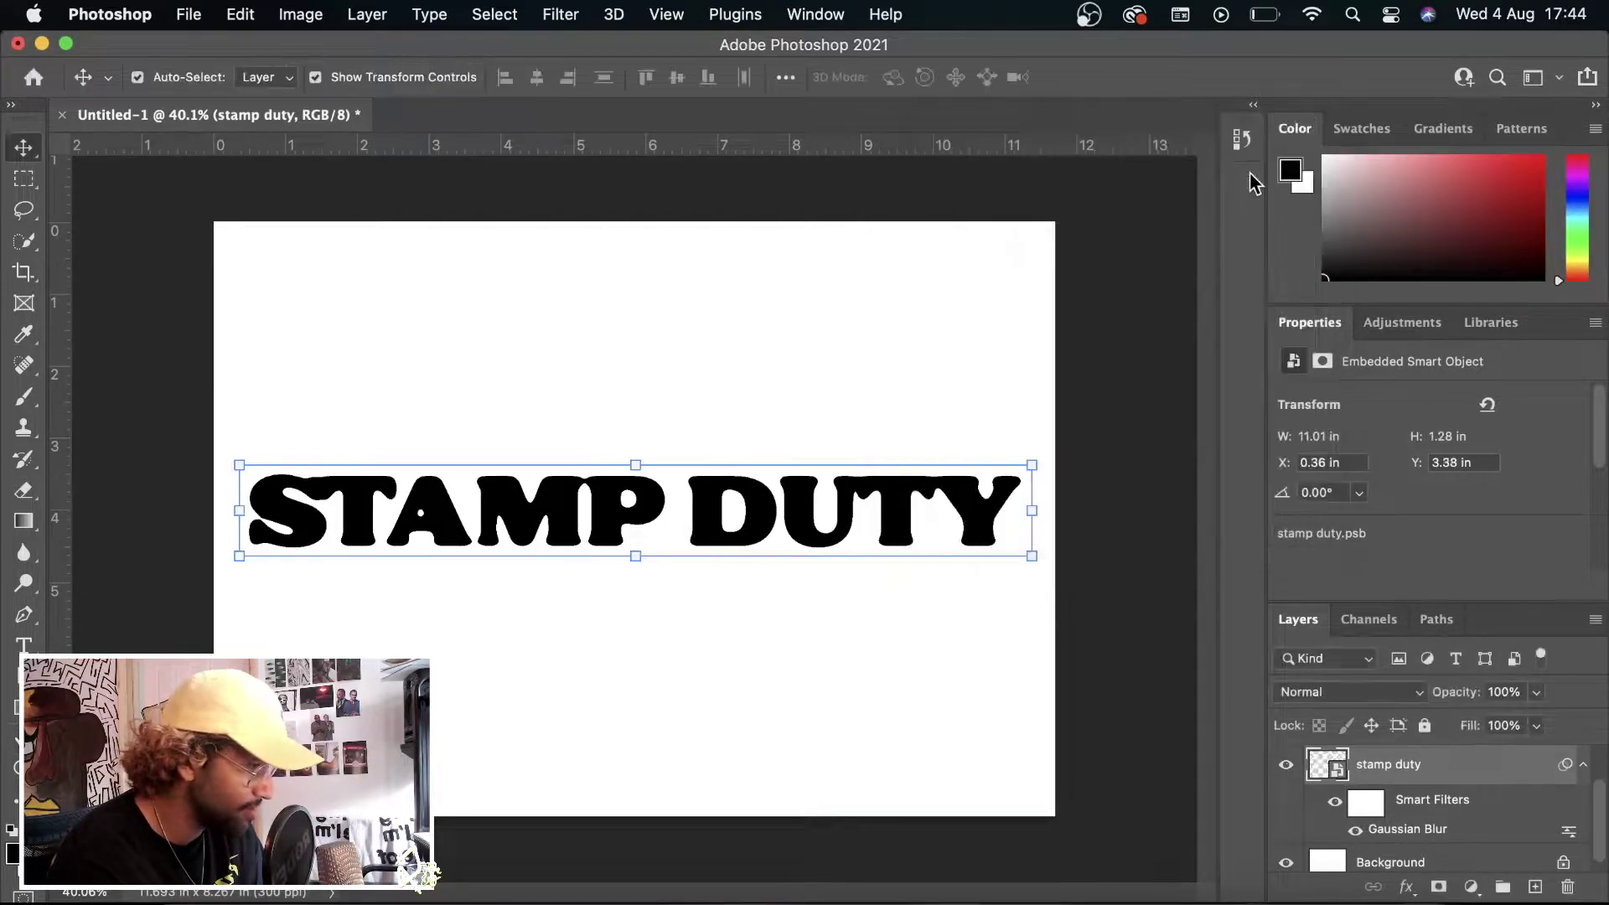
left_click(1123, 410)
left_click(838, 523)
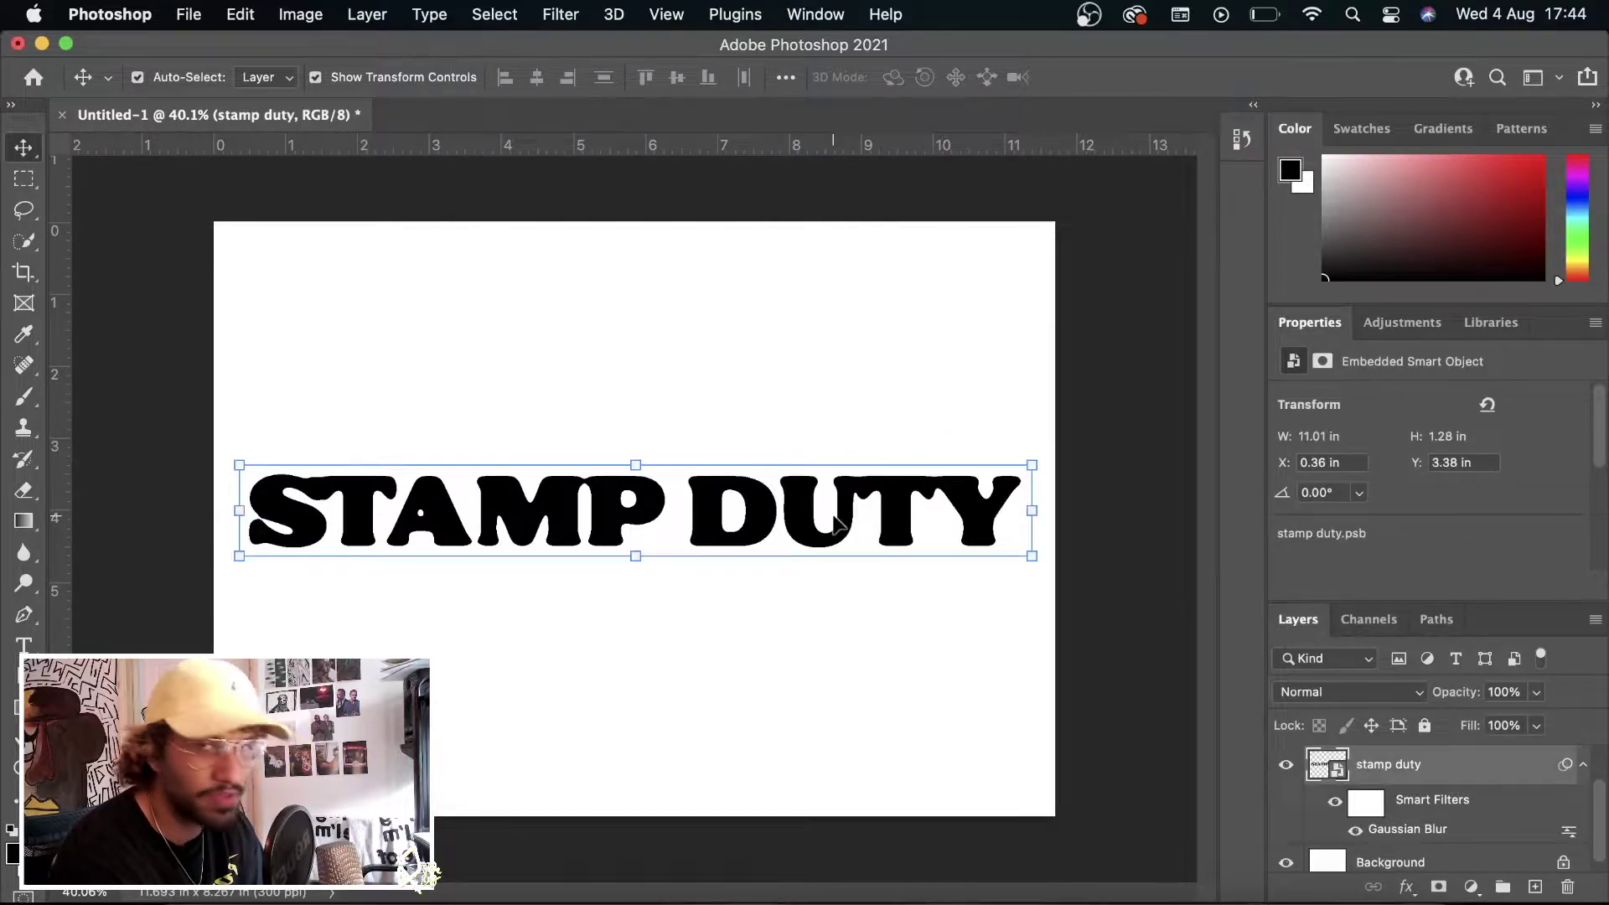
- Apply a Ripple filter at Amount 16, Size Medium, and zoom to inspect the edges
left_click(553, 14)
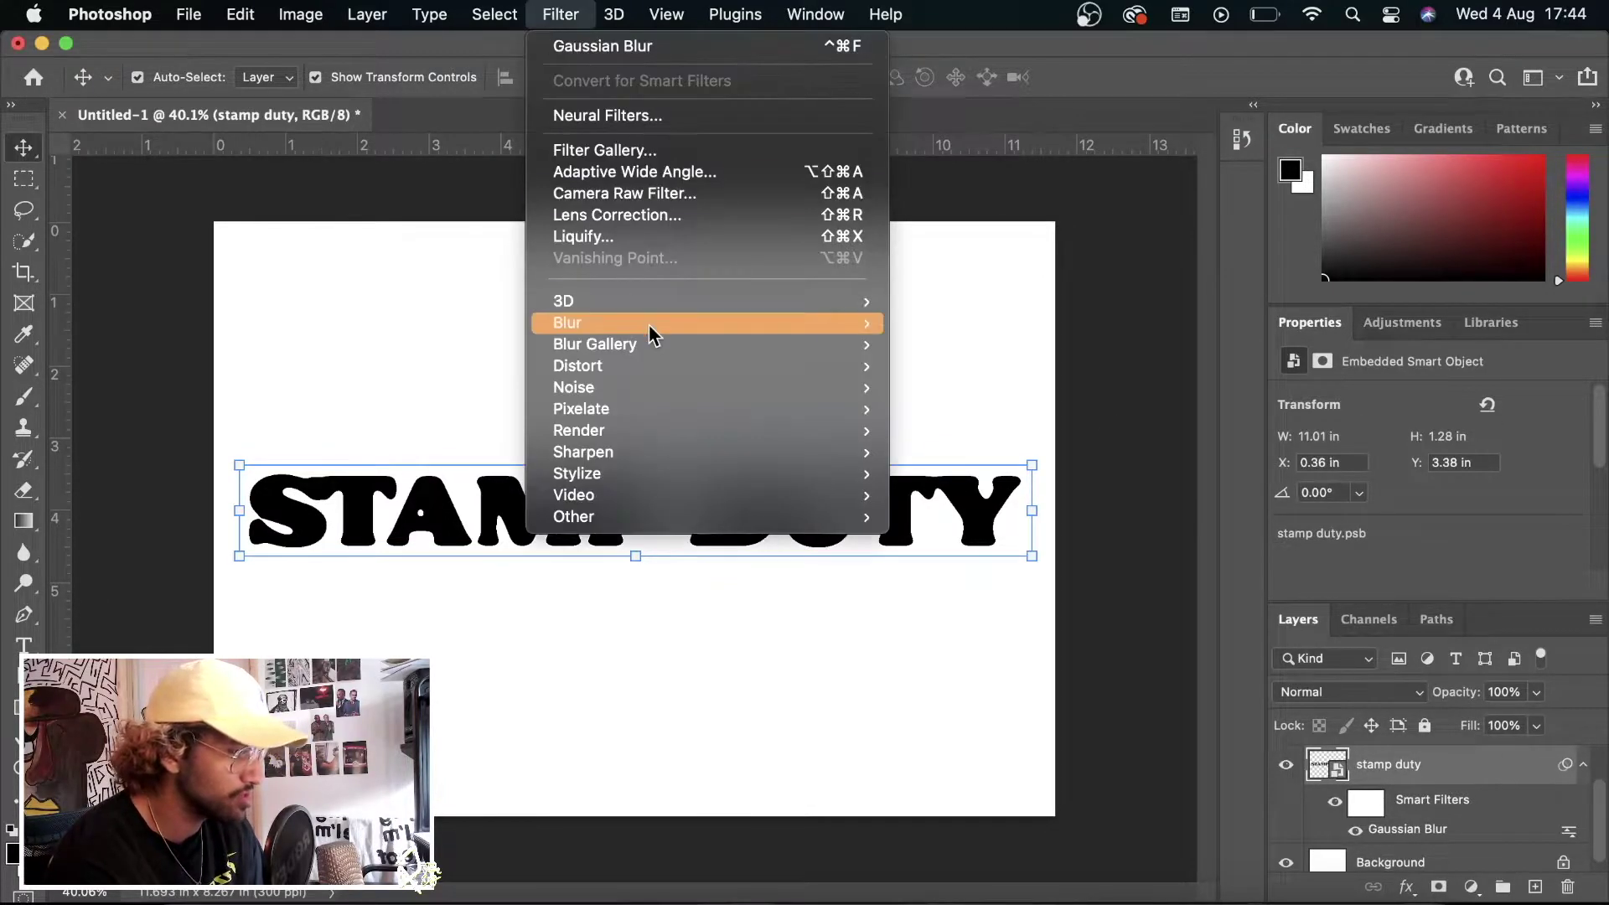
mouse_move(677, 369)
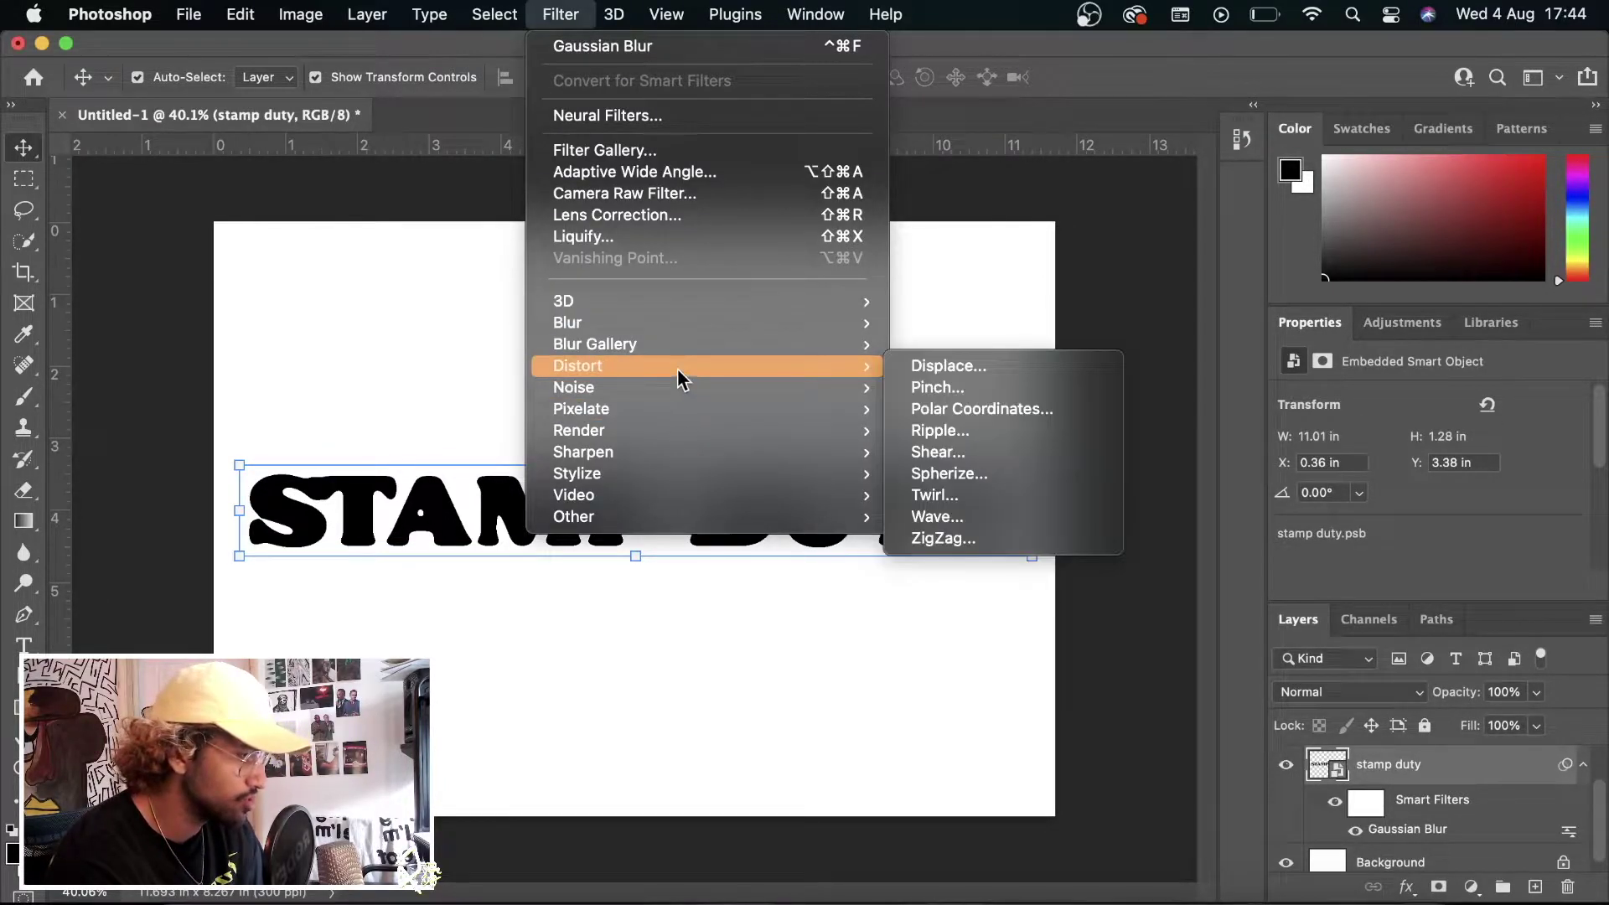
left_click(970, 430)
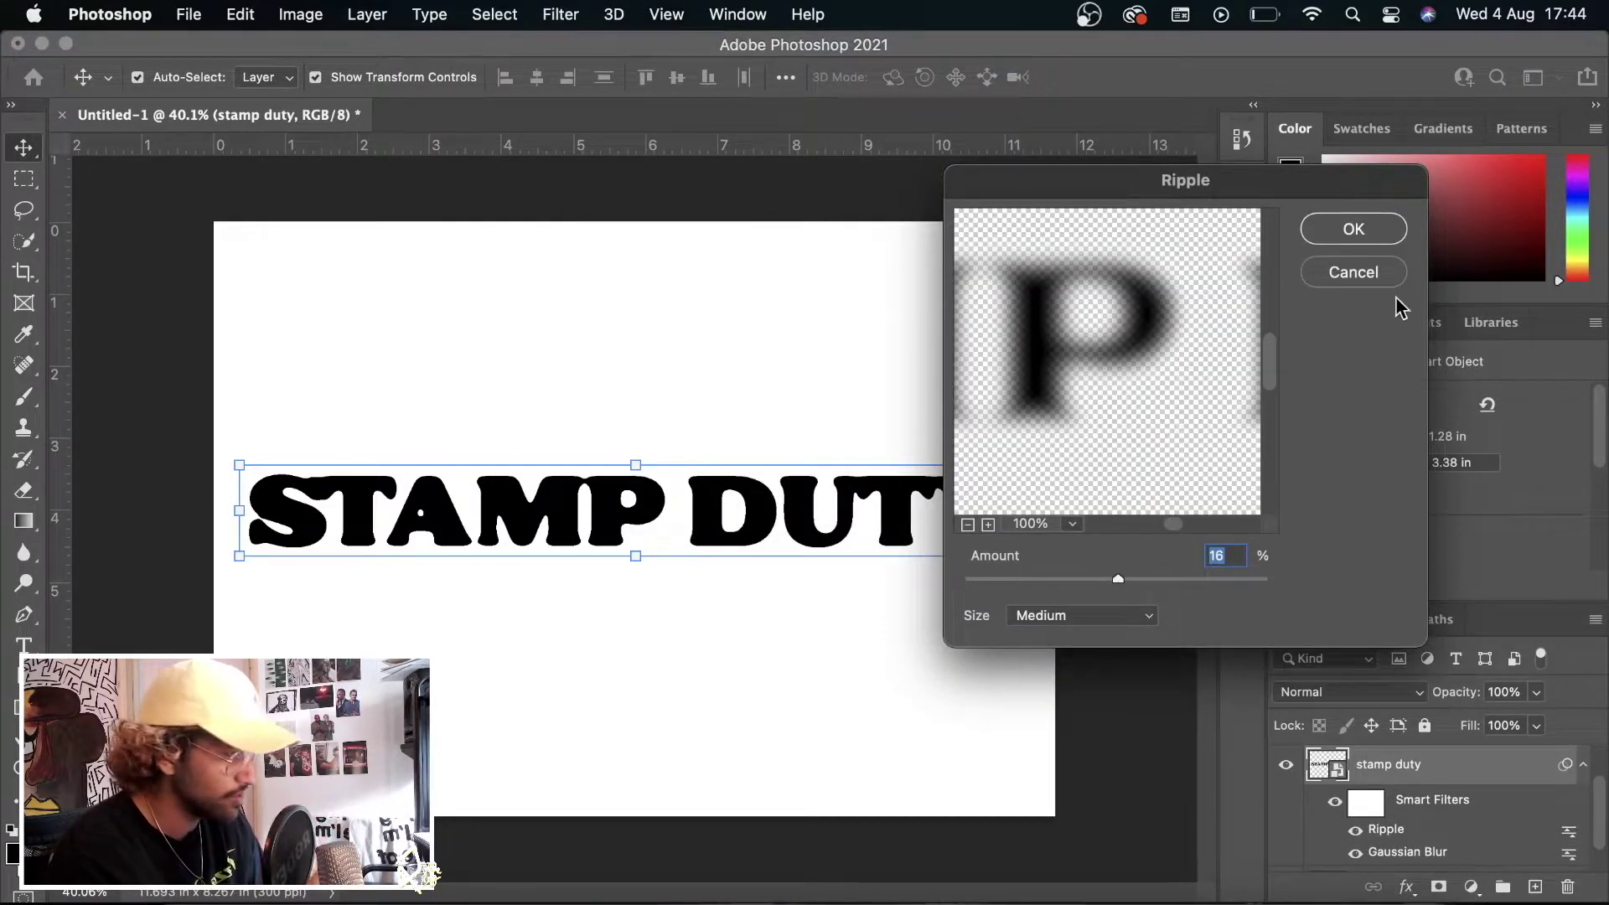
left_click(1353, 229)
scroll(763, 521, "up", 5)
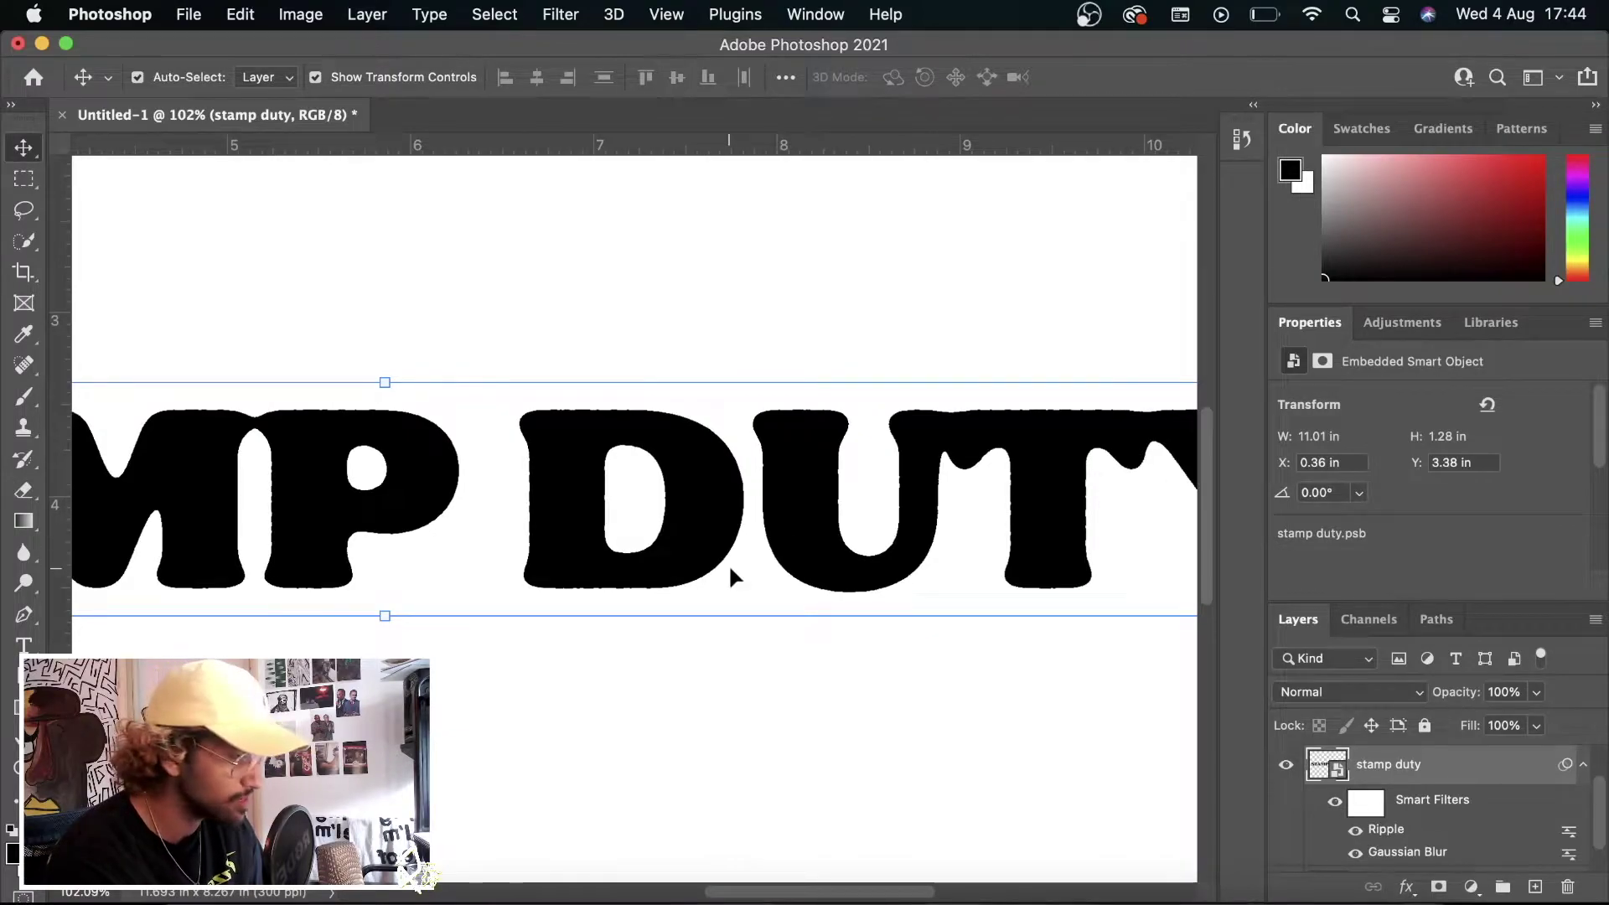
scroll(733, 574, "up", 2)
scroll(618, 578, "down", 8)
scroll(617, 578, "down", 1)
left_click(618, 579)
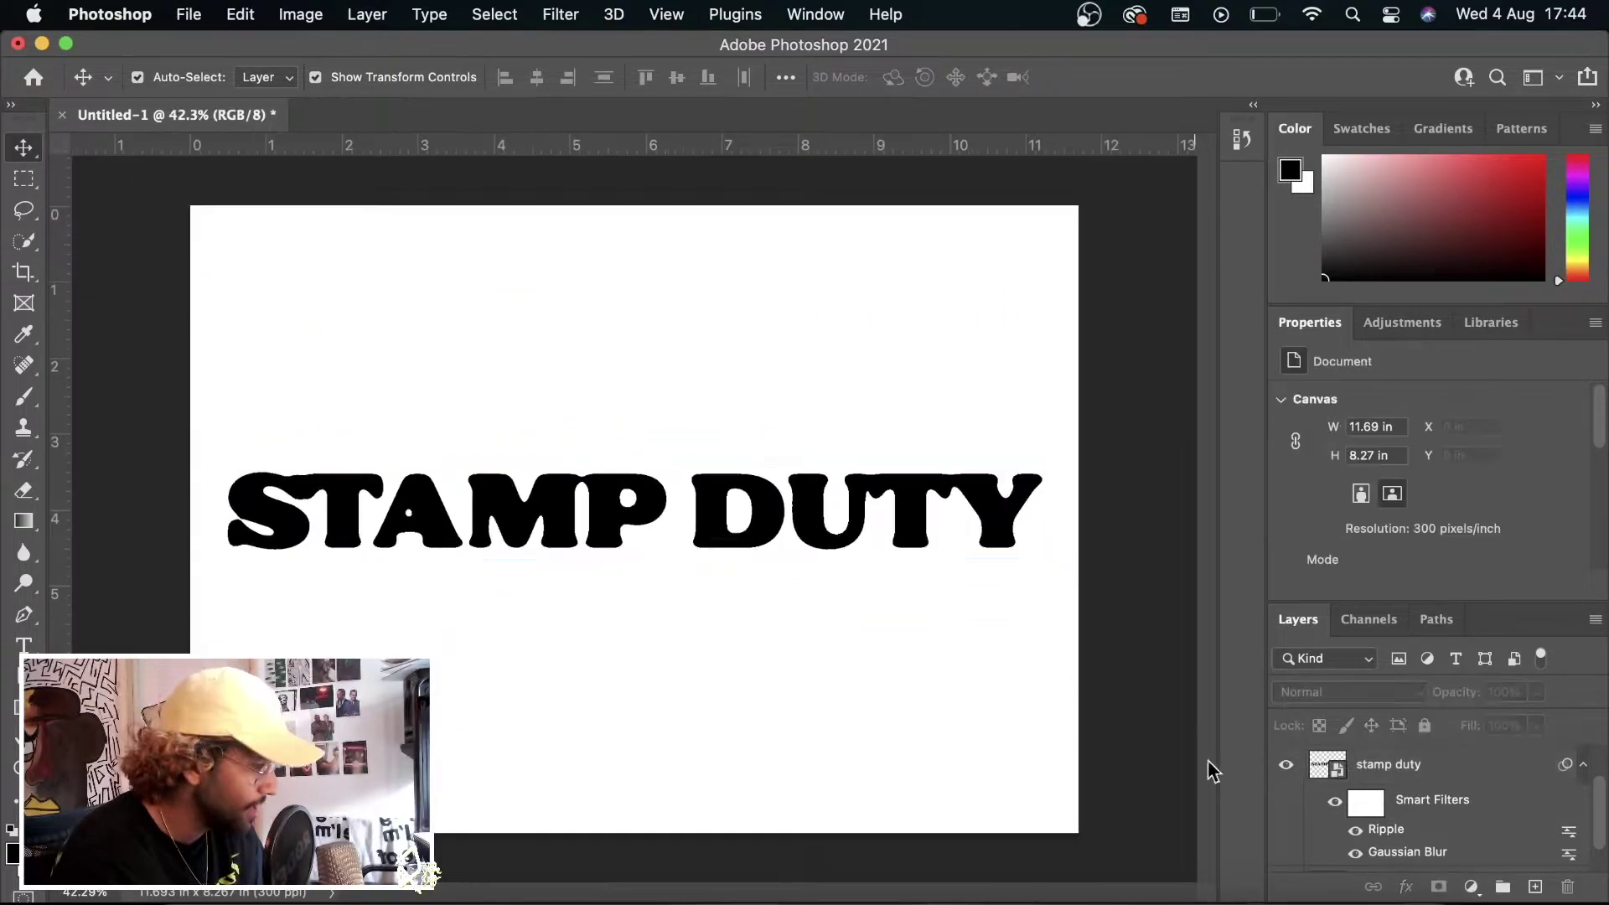
scroll(1395, 771, "up", 2)
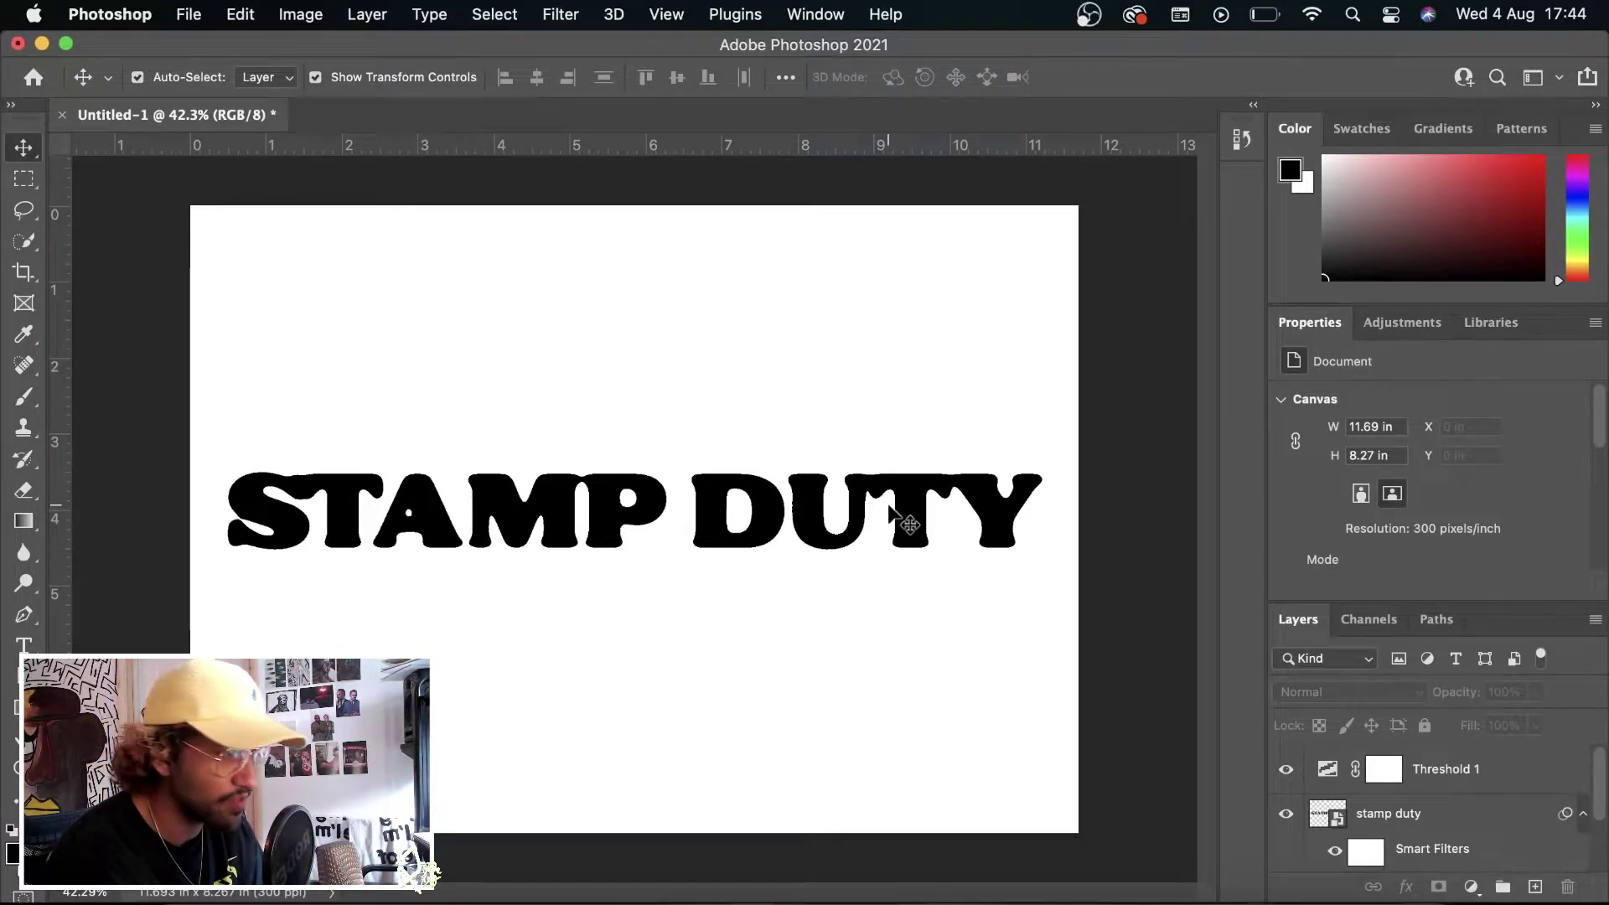
- Open the recent SCRATCH.psd texture file and fit it in view
left_click(188, 14)
mouse_move(310, 132)
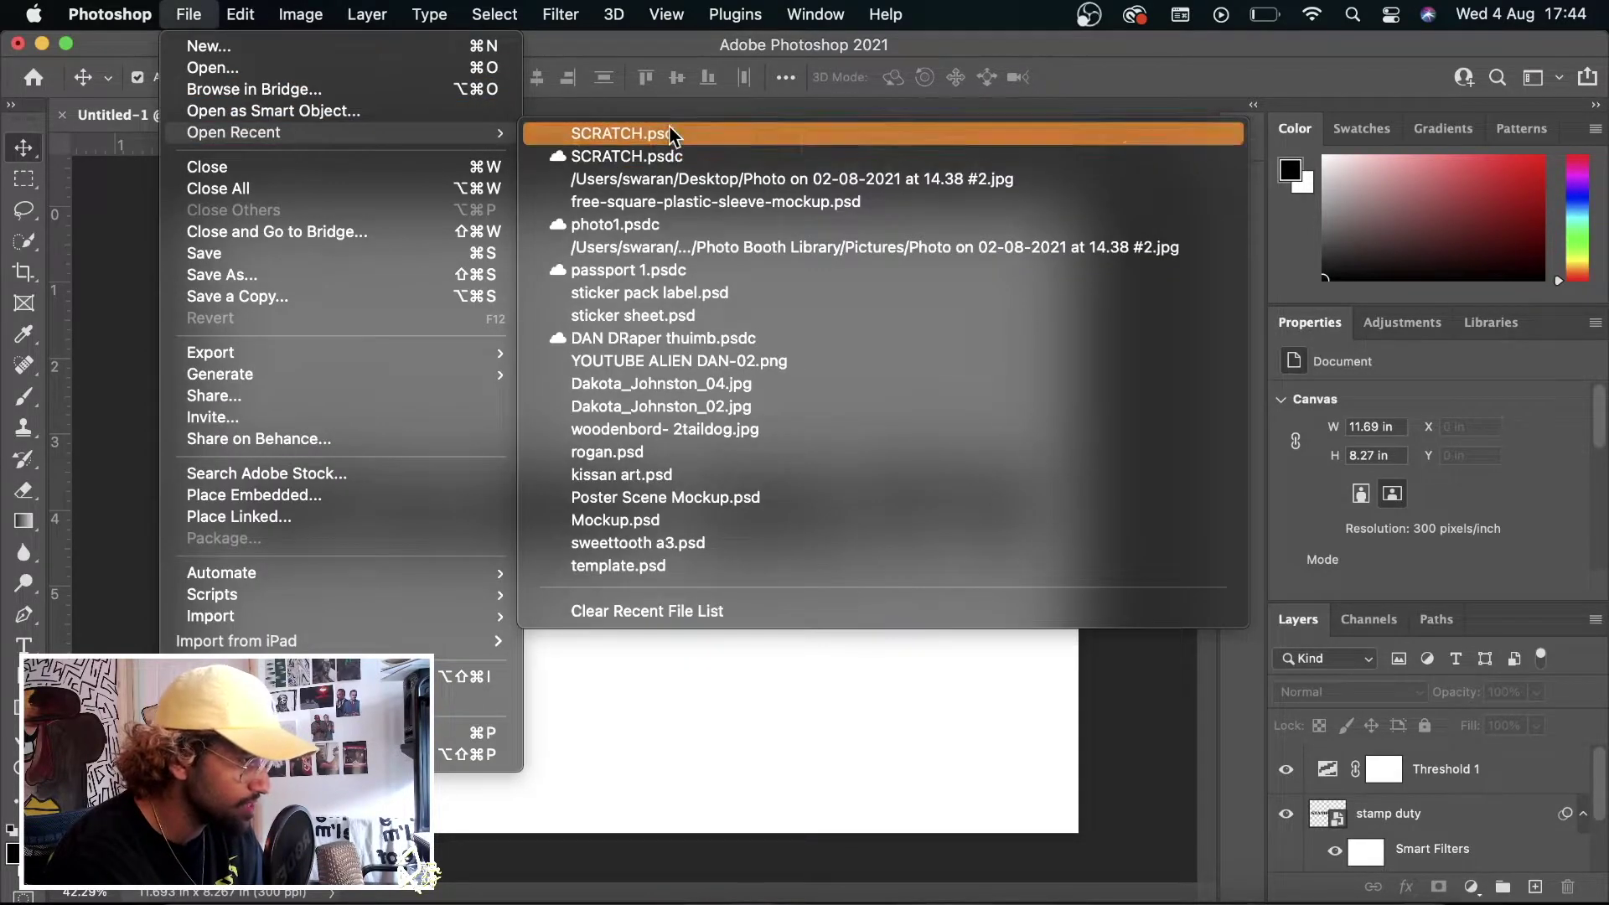
left_click(620, 133)
key("super+0")
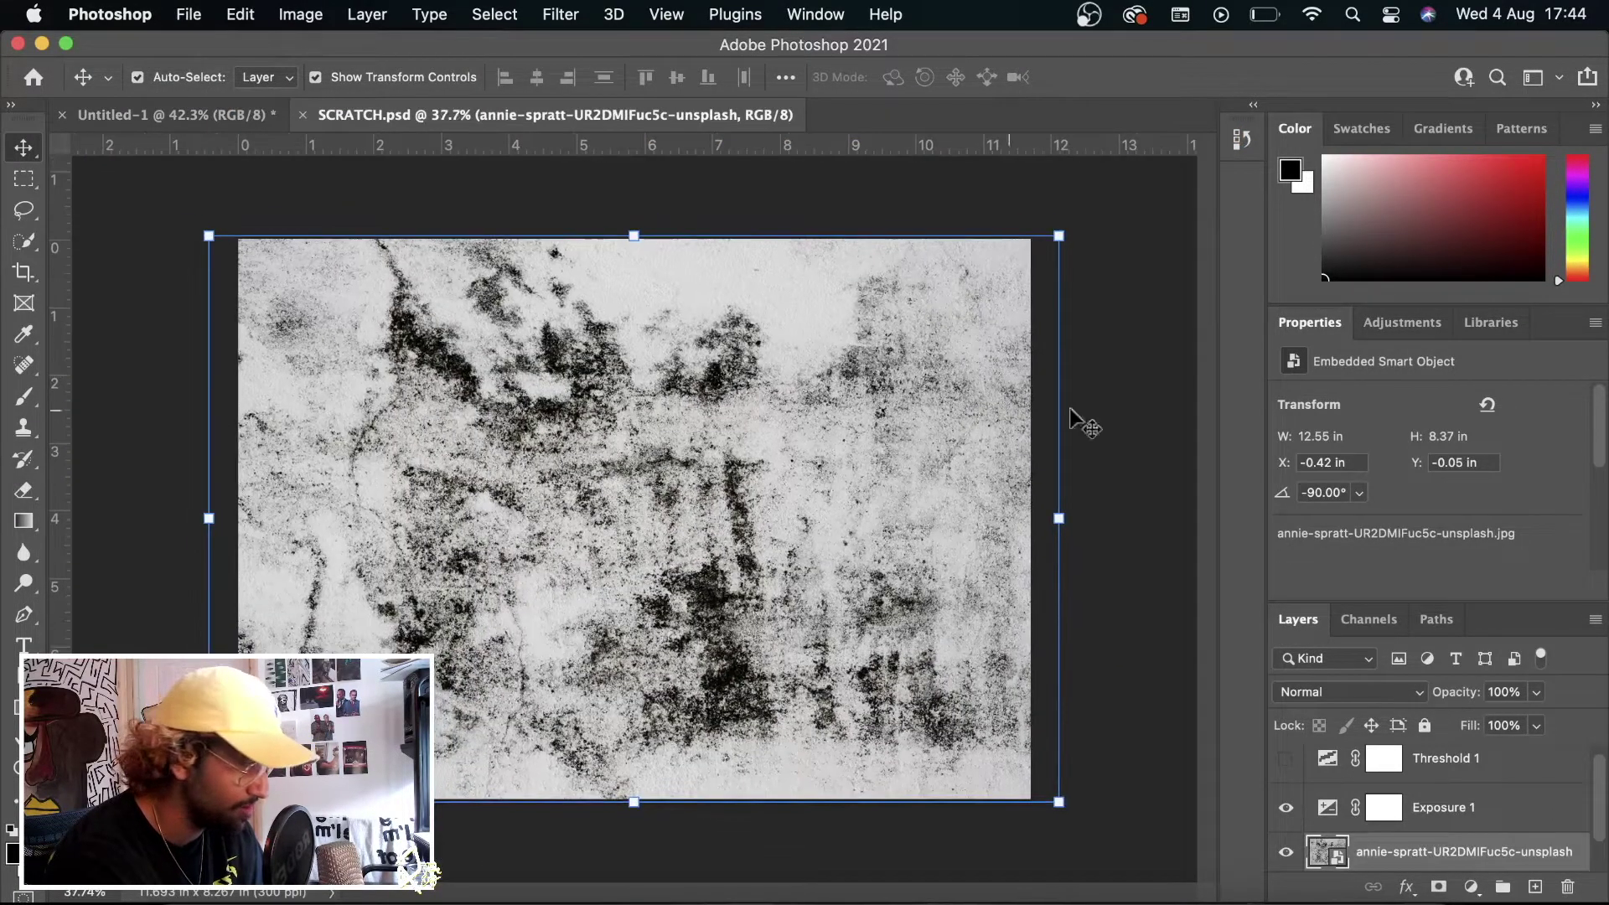
left_click(1081, 424)
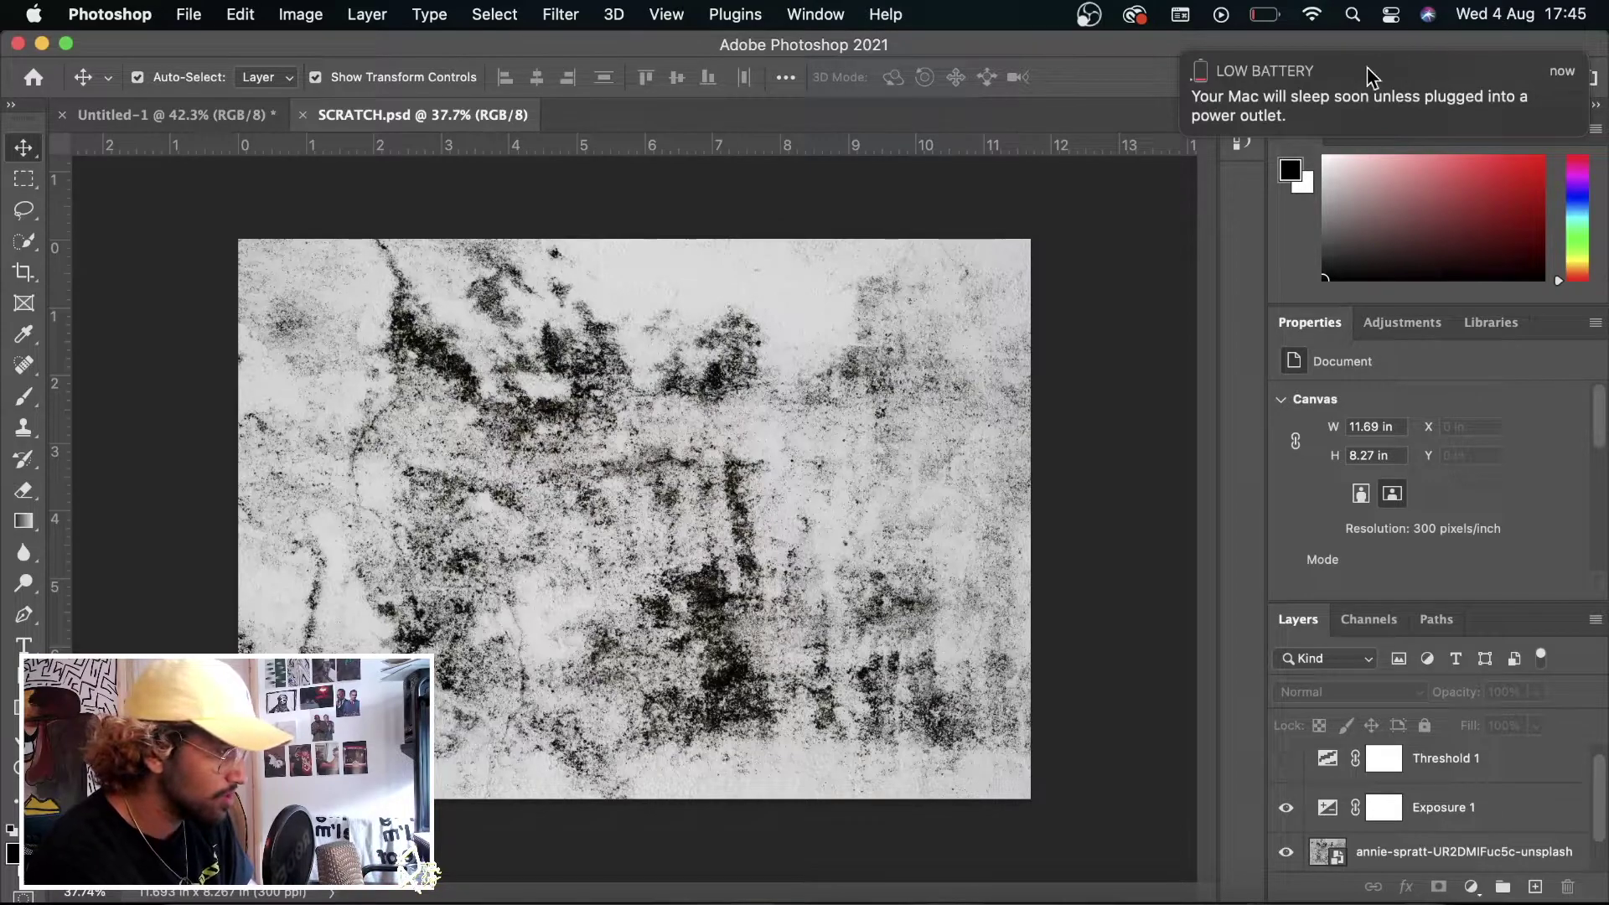
- Toggle Exposure 1 on and off to compare the texture, leaving it visible
mouse_move(1308, 102)
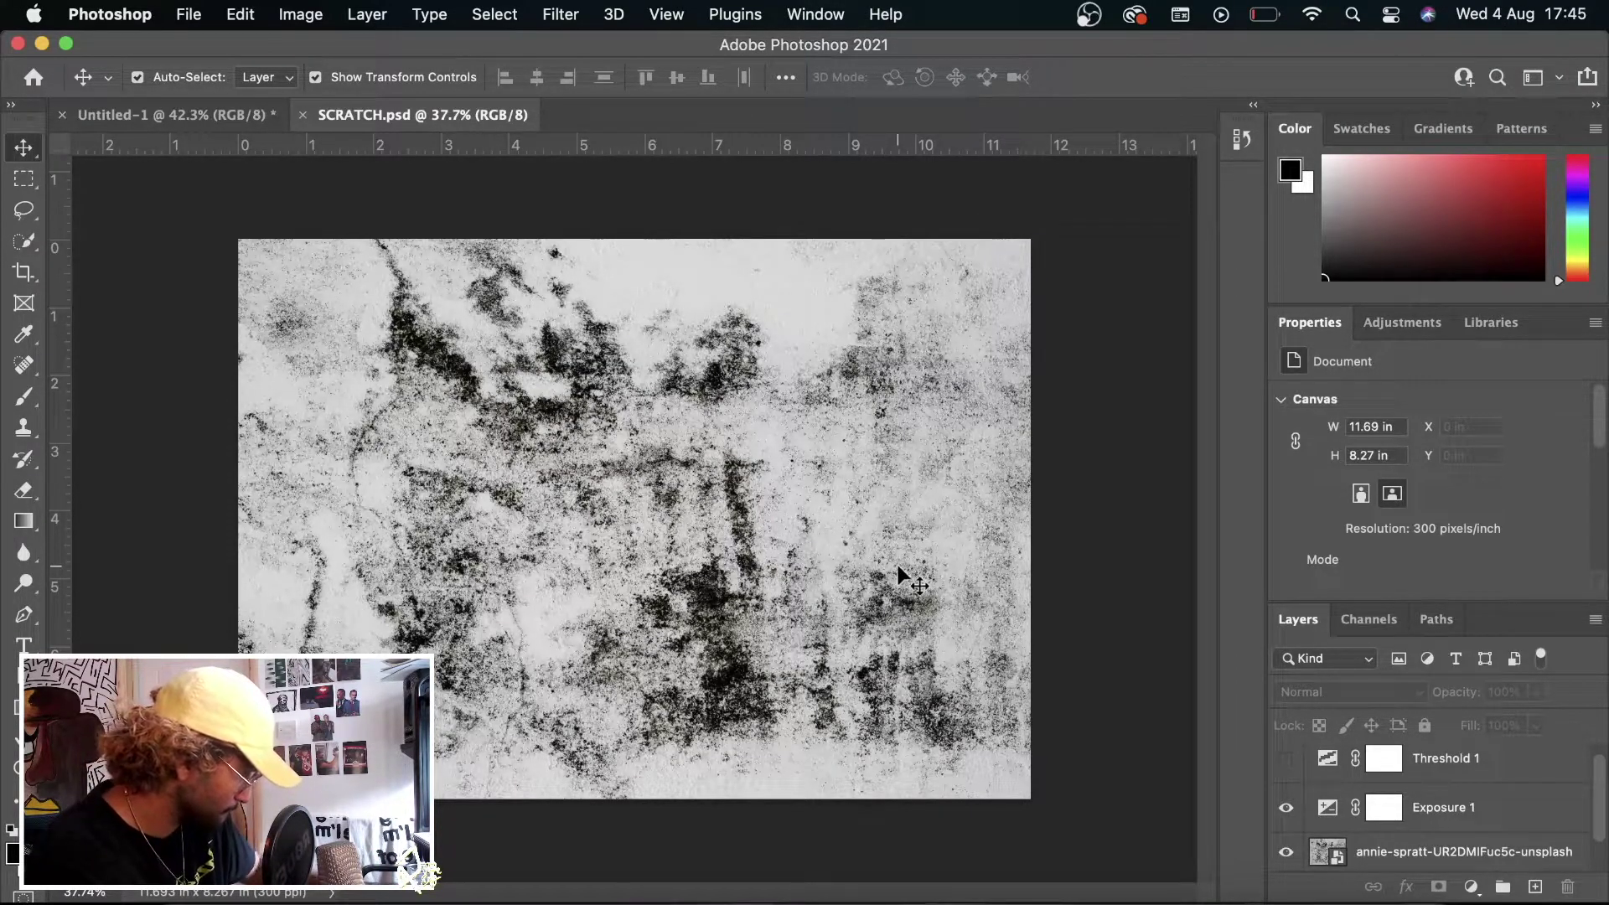
scroll(1406, 779, "down", 1)
left_click(1290, 768)
left_click(1290, 768)
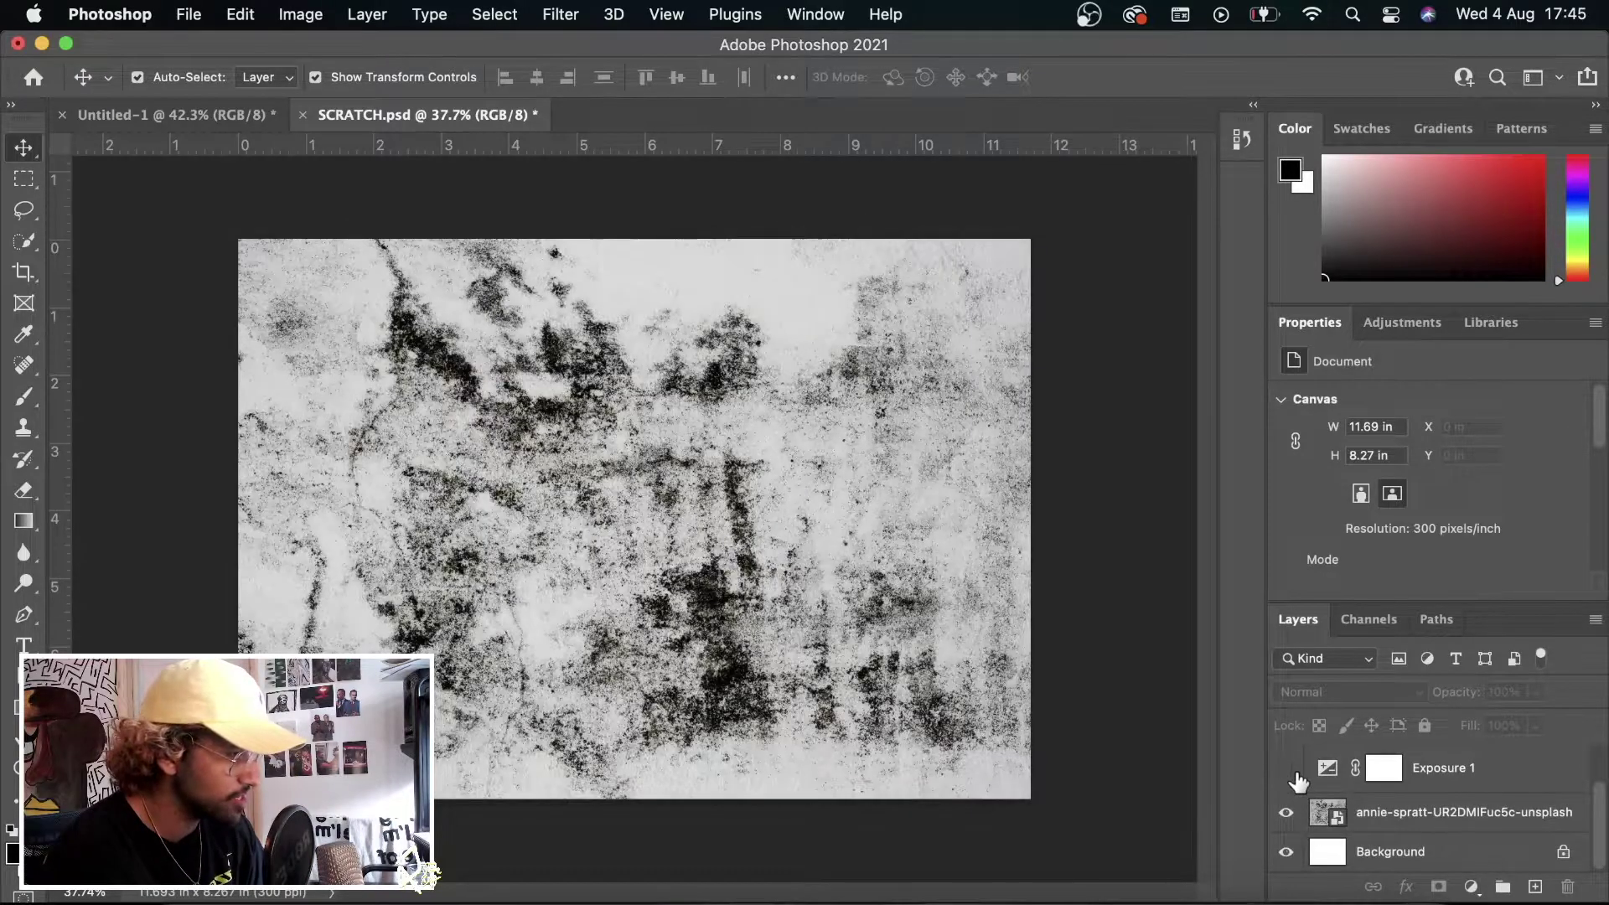
left_click(1291, 768)
left_click(1291, 768)
scroll(1298, 781, "up", 1)
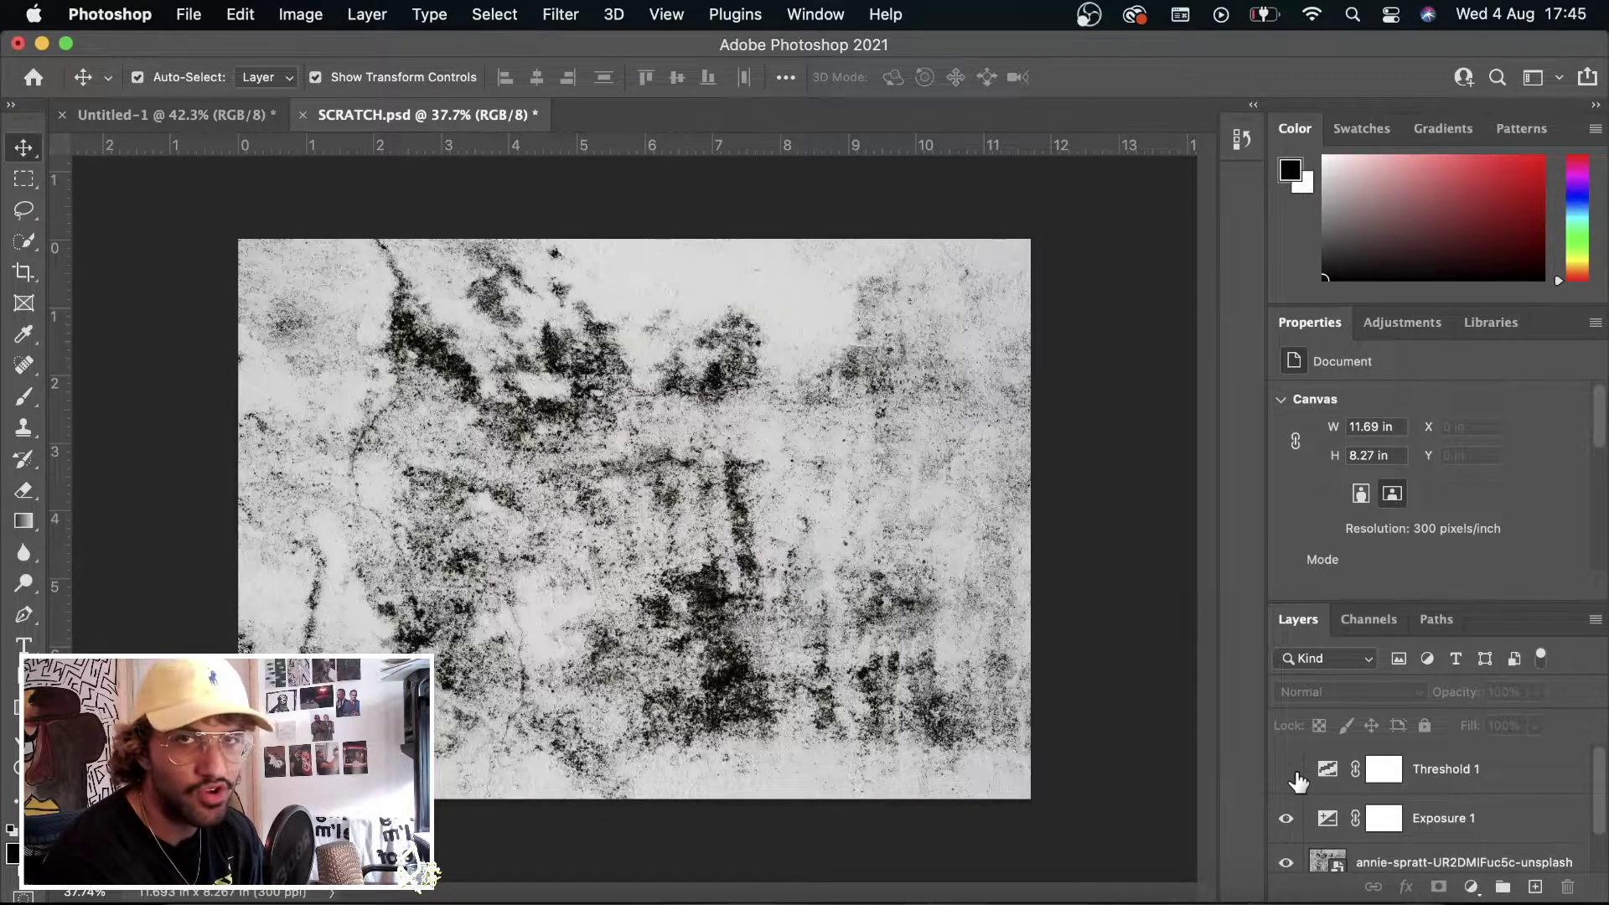
left_click(238, 121)
- Apply a Displace filter at scale 10 using SCRATCH.psd as the displacement map
left_click(630, 520)
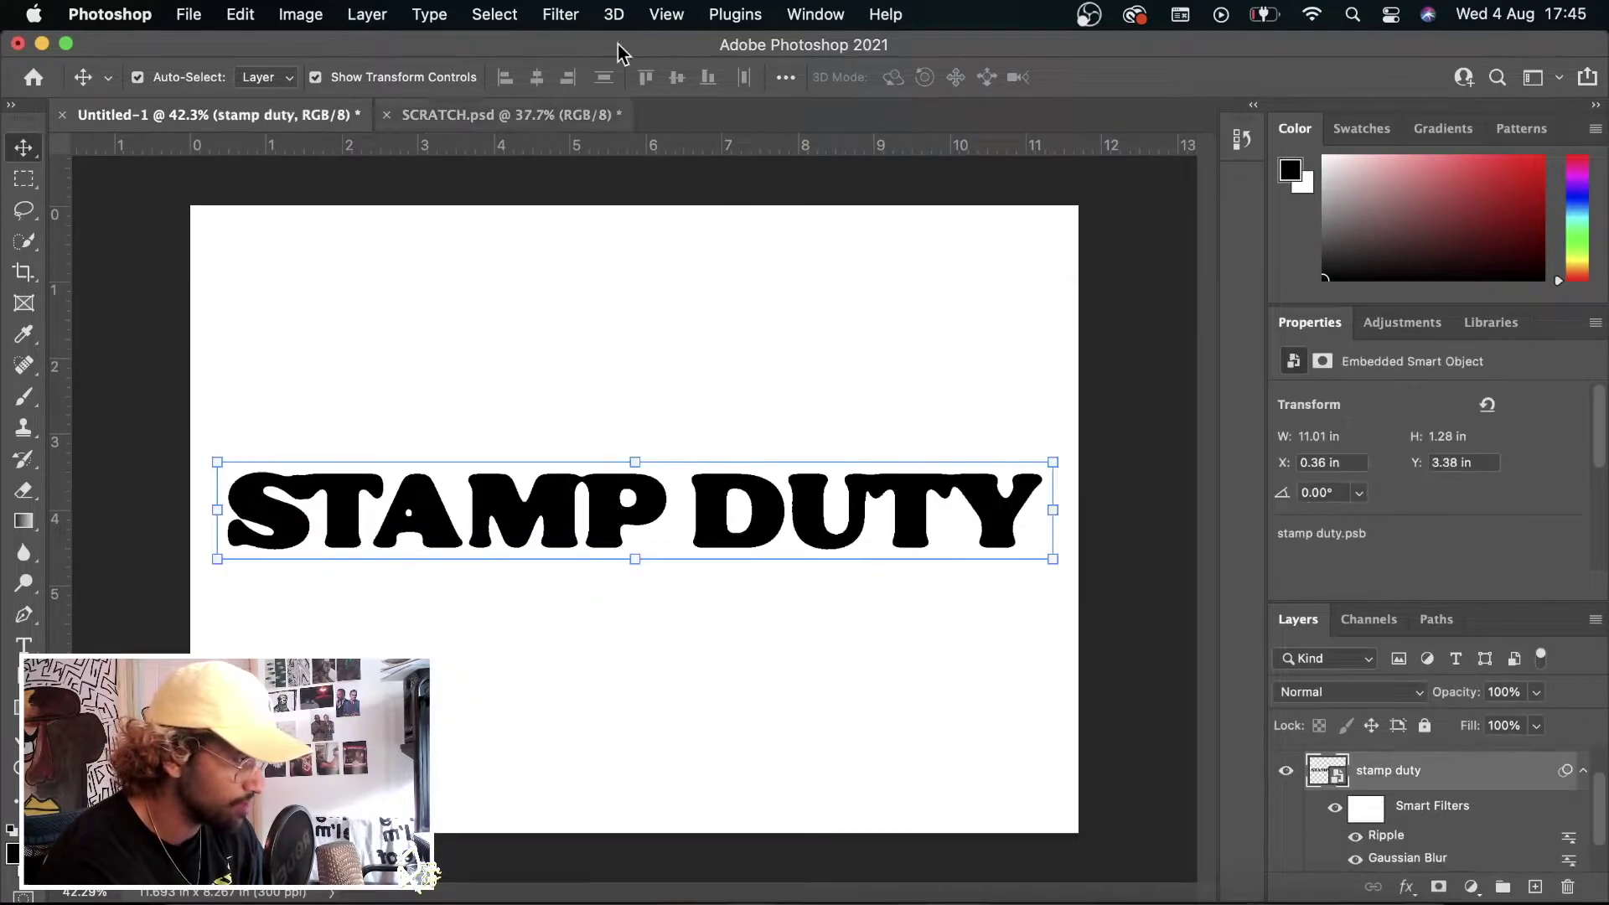
left_click(557, 15)
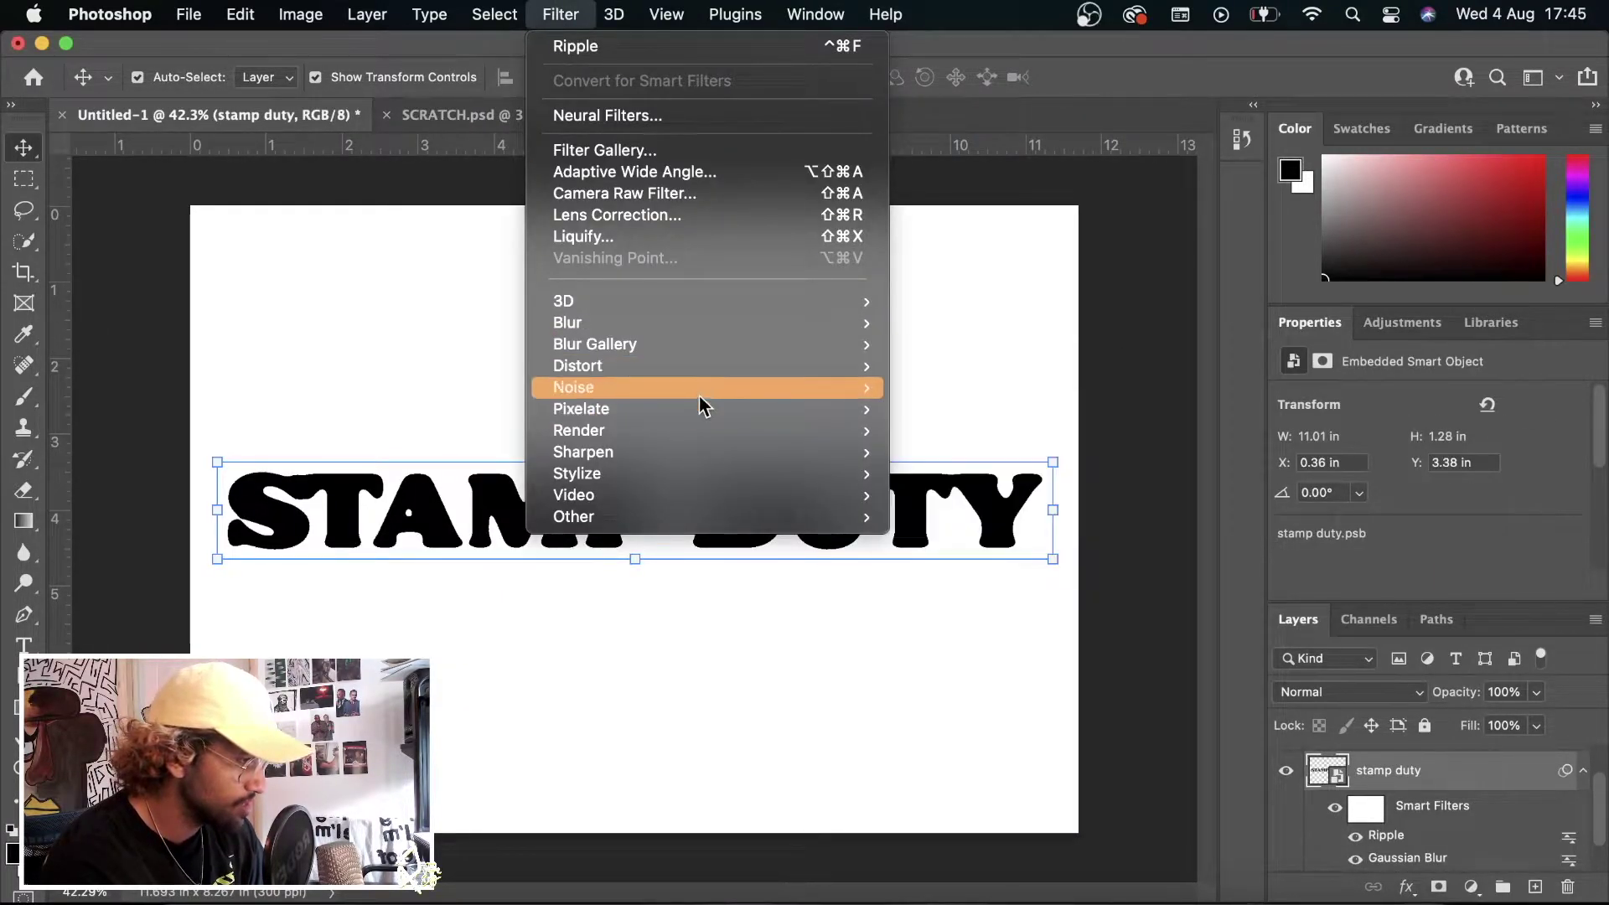
mouse_move(704, 372)
left_click(960, 366)
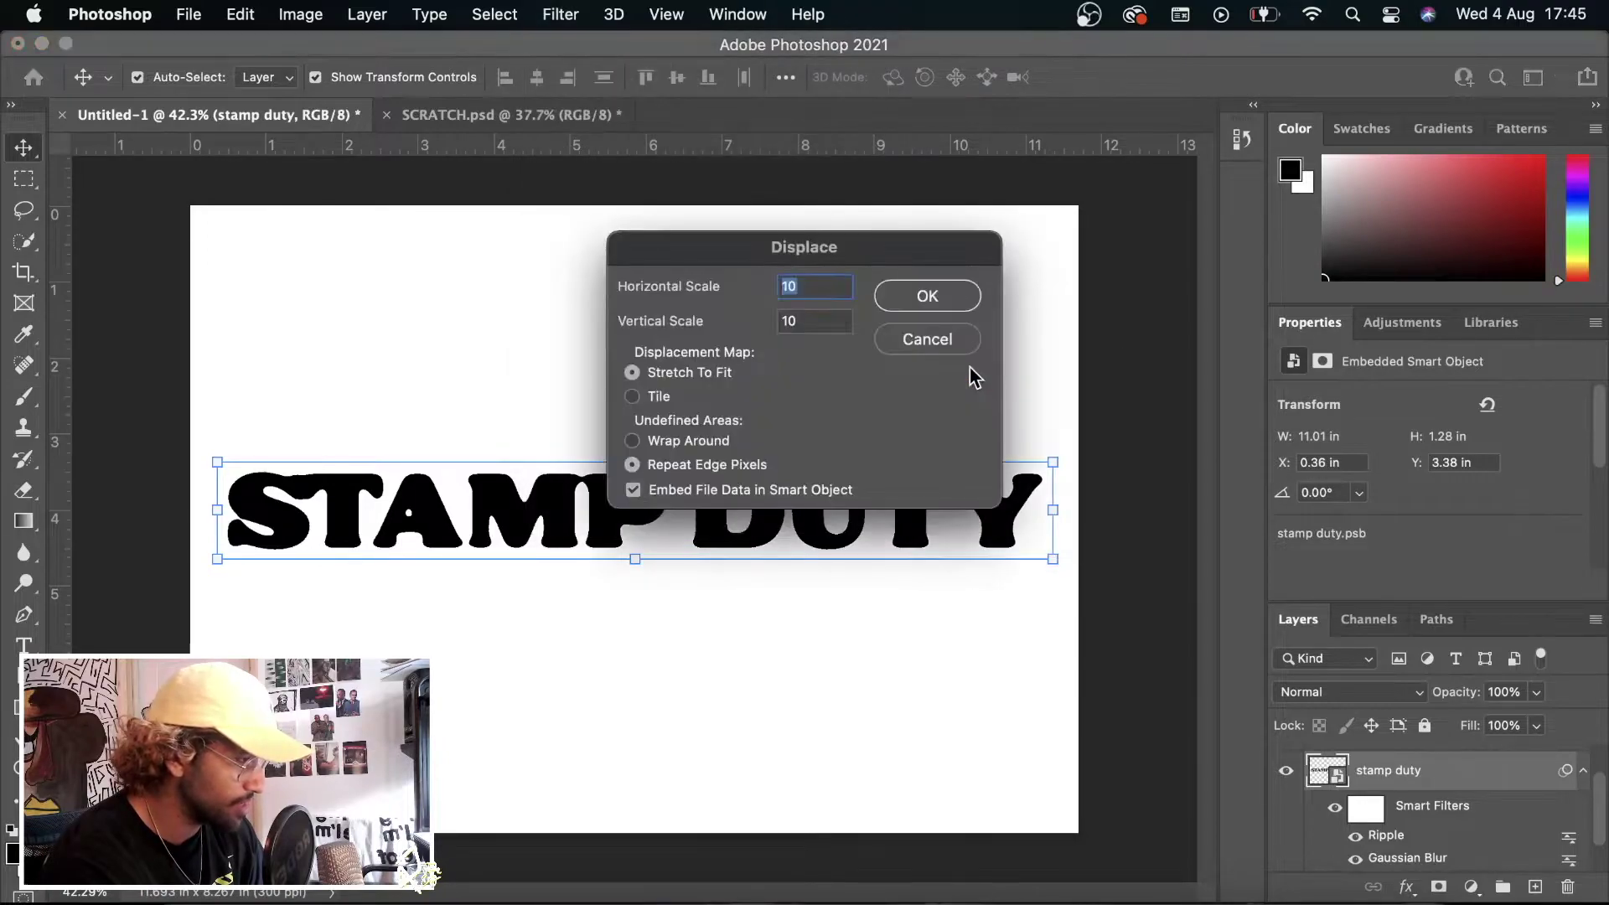
left_click(927, 296)
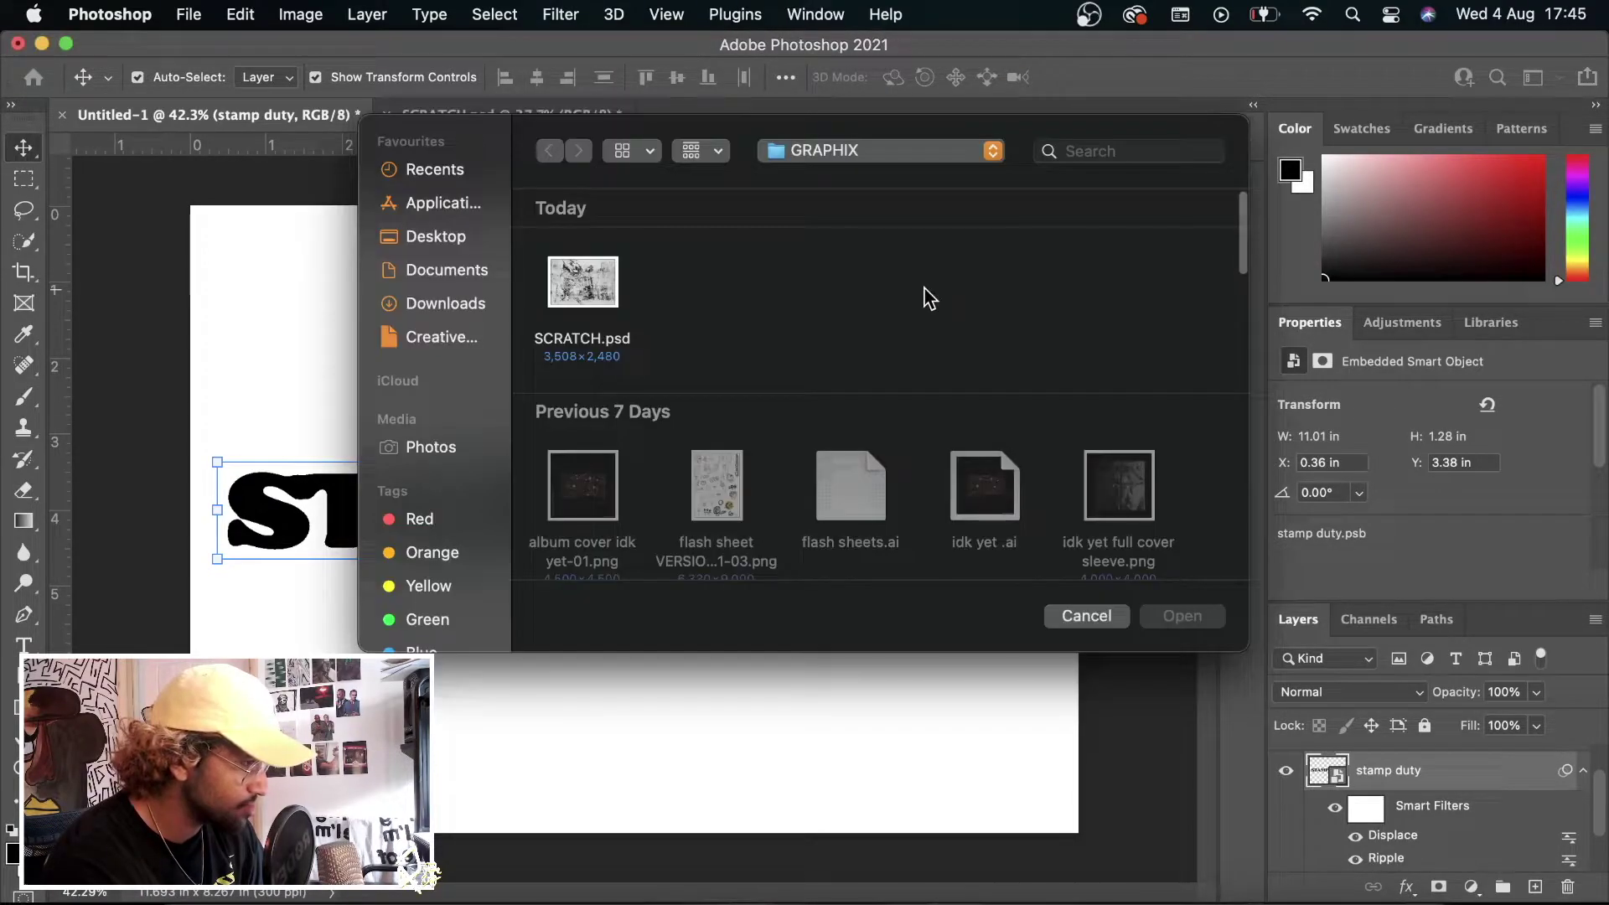
double_click(596, 292)
scroll(641, 536, "up", 6)
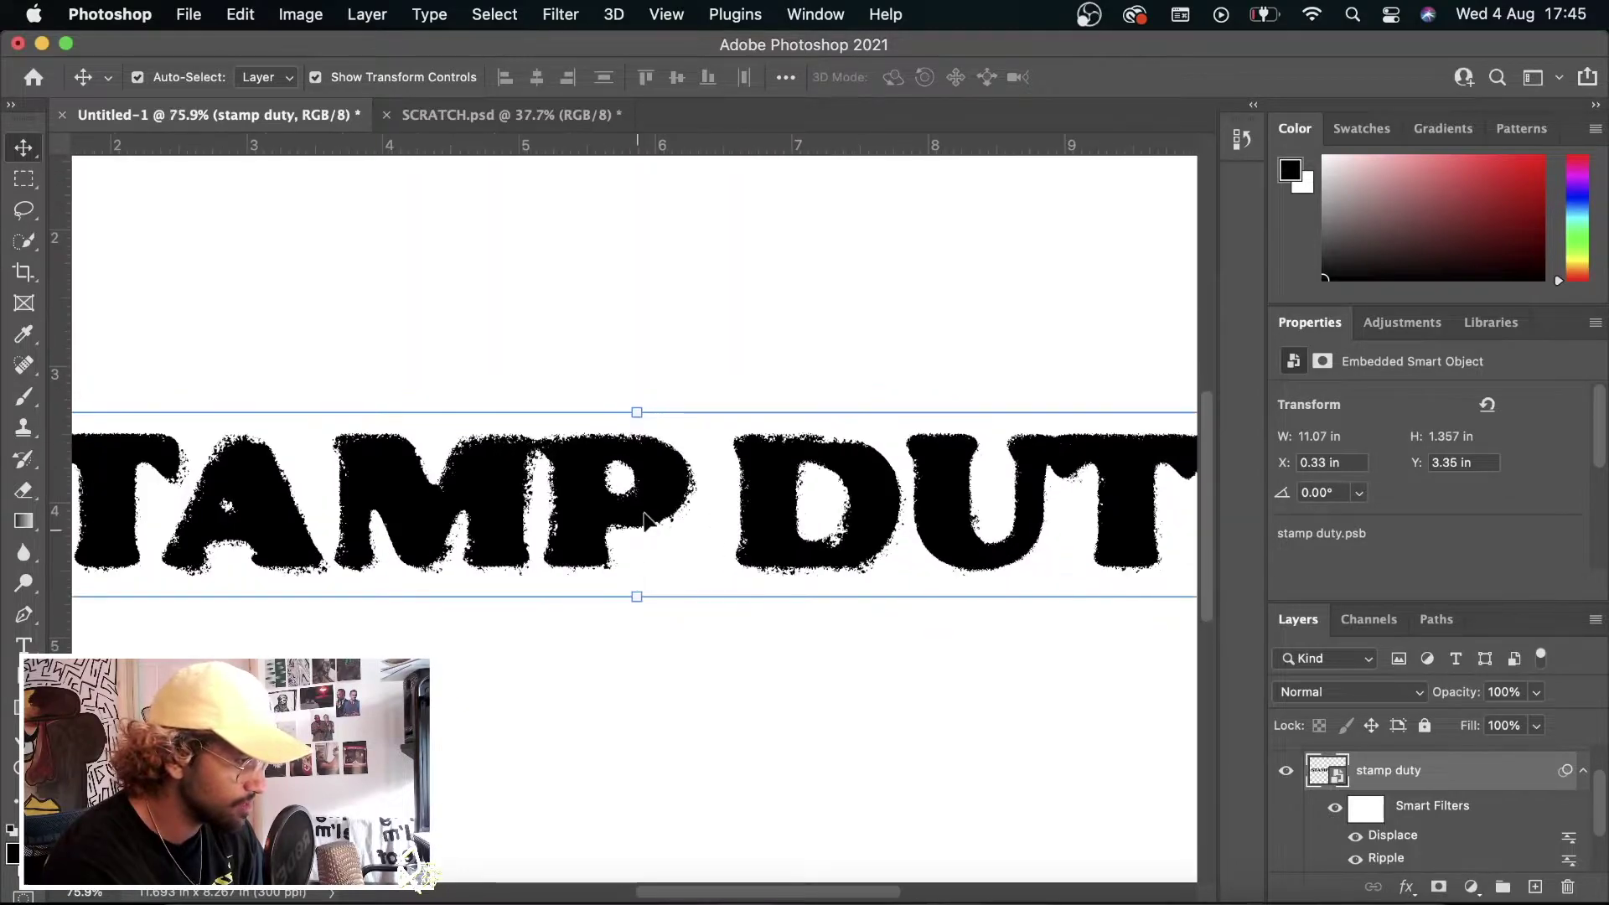
scroll(651, 501, "down", 2)
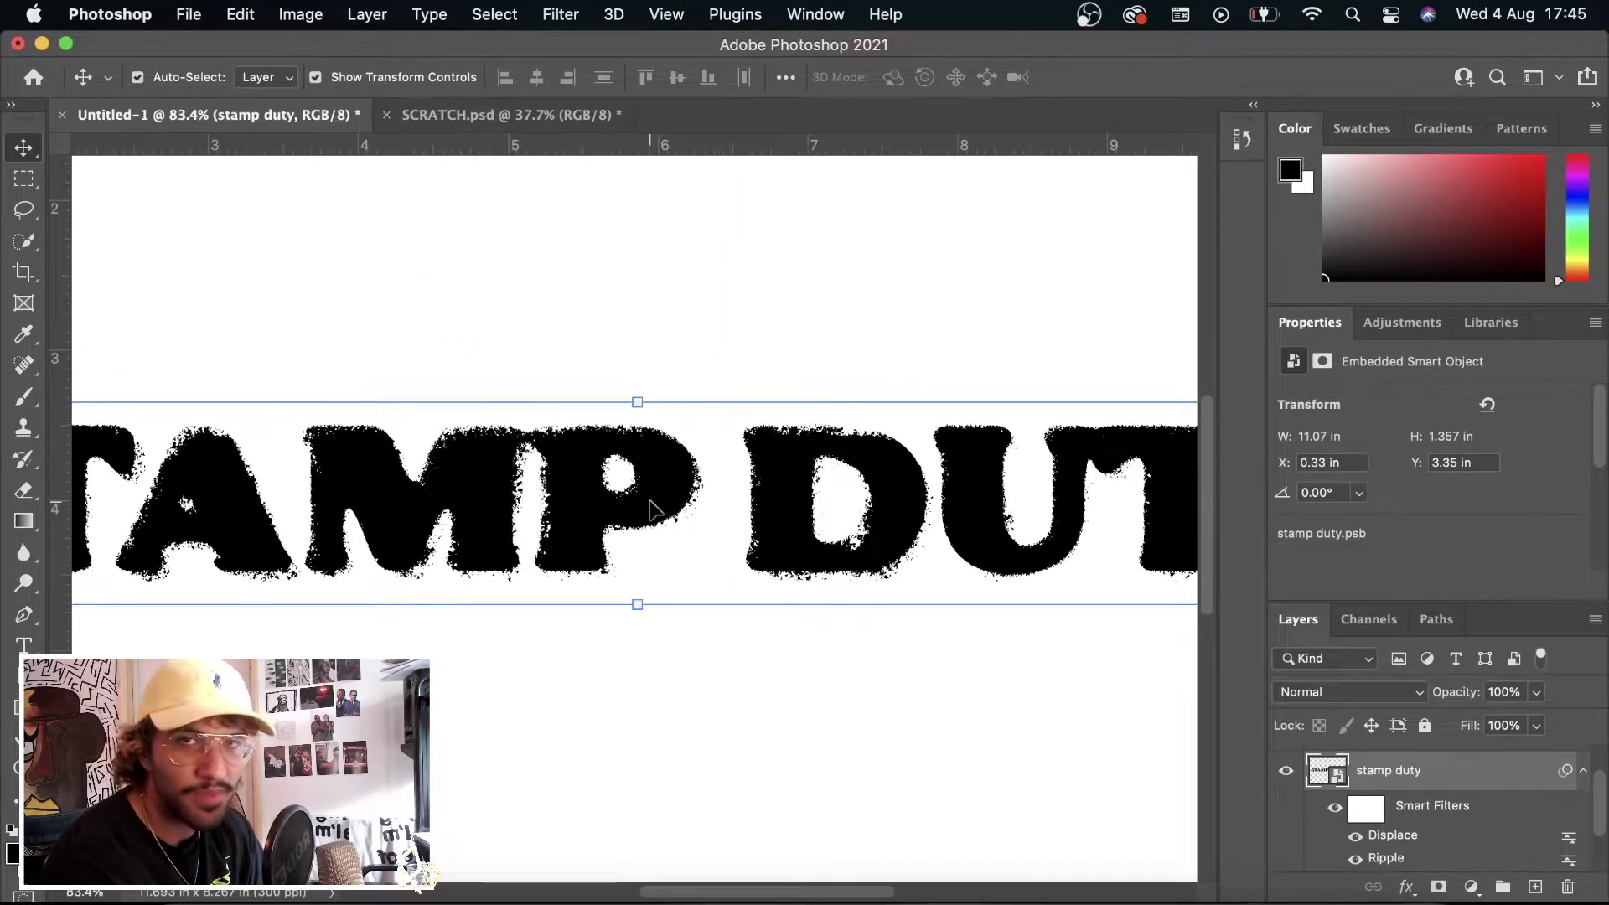
scroll(651, 508, "down", 3)
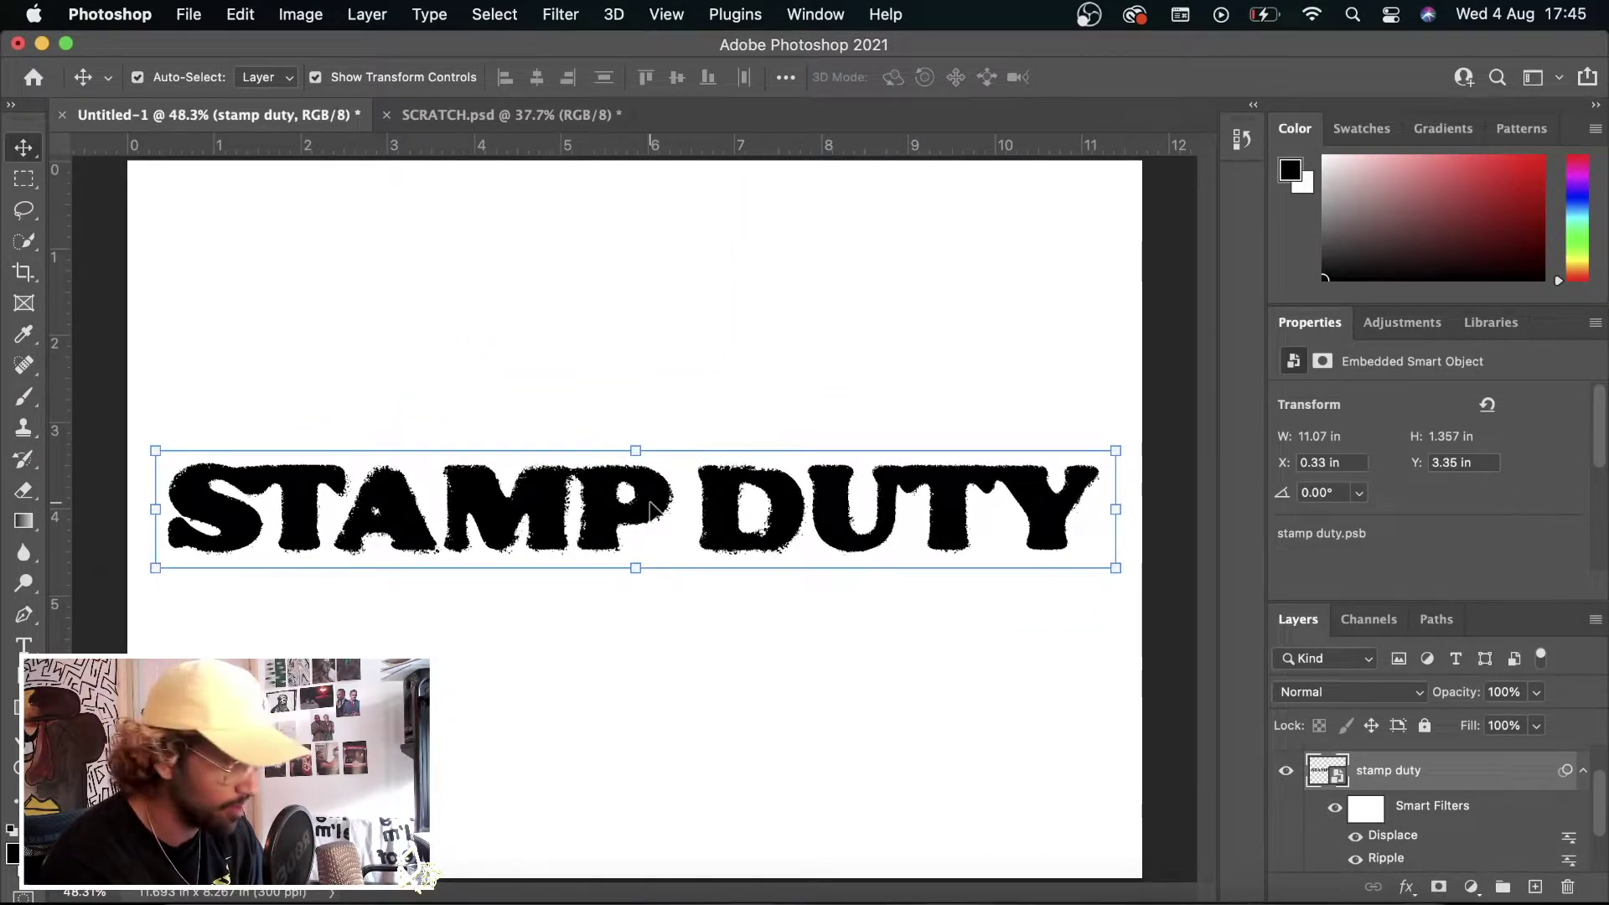
left_click(760, 742)
scroll(761, 741, "down", 2)
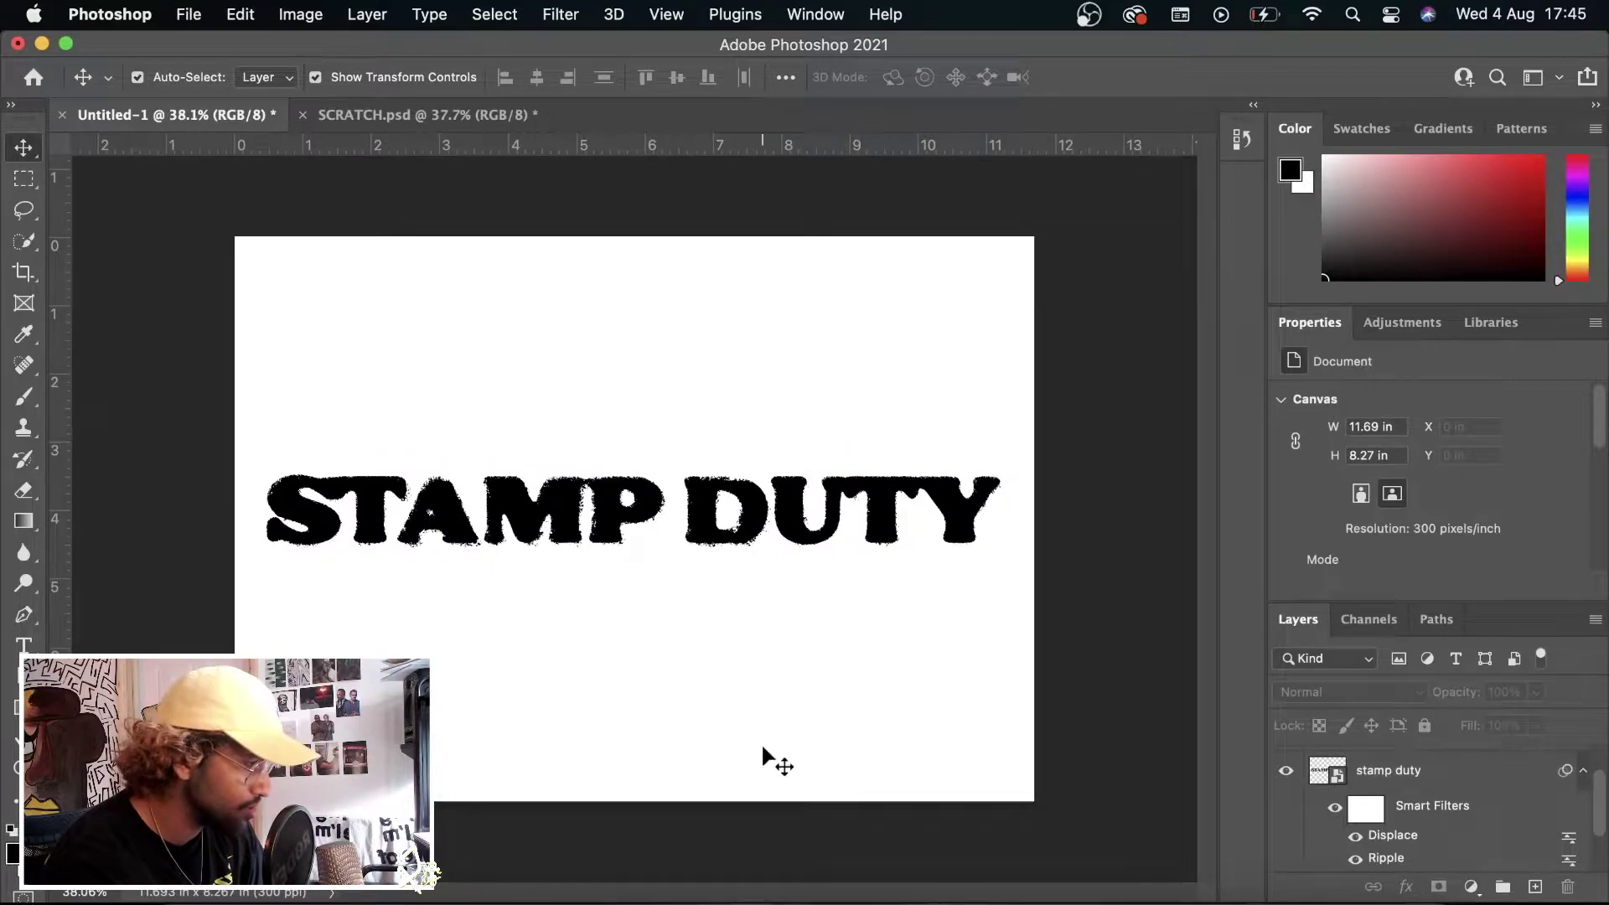
- Hide and re-show the white Background layer to check transparency
left_click(847, 517)
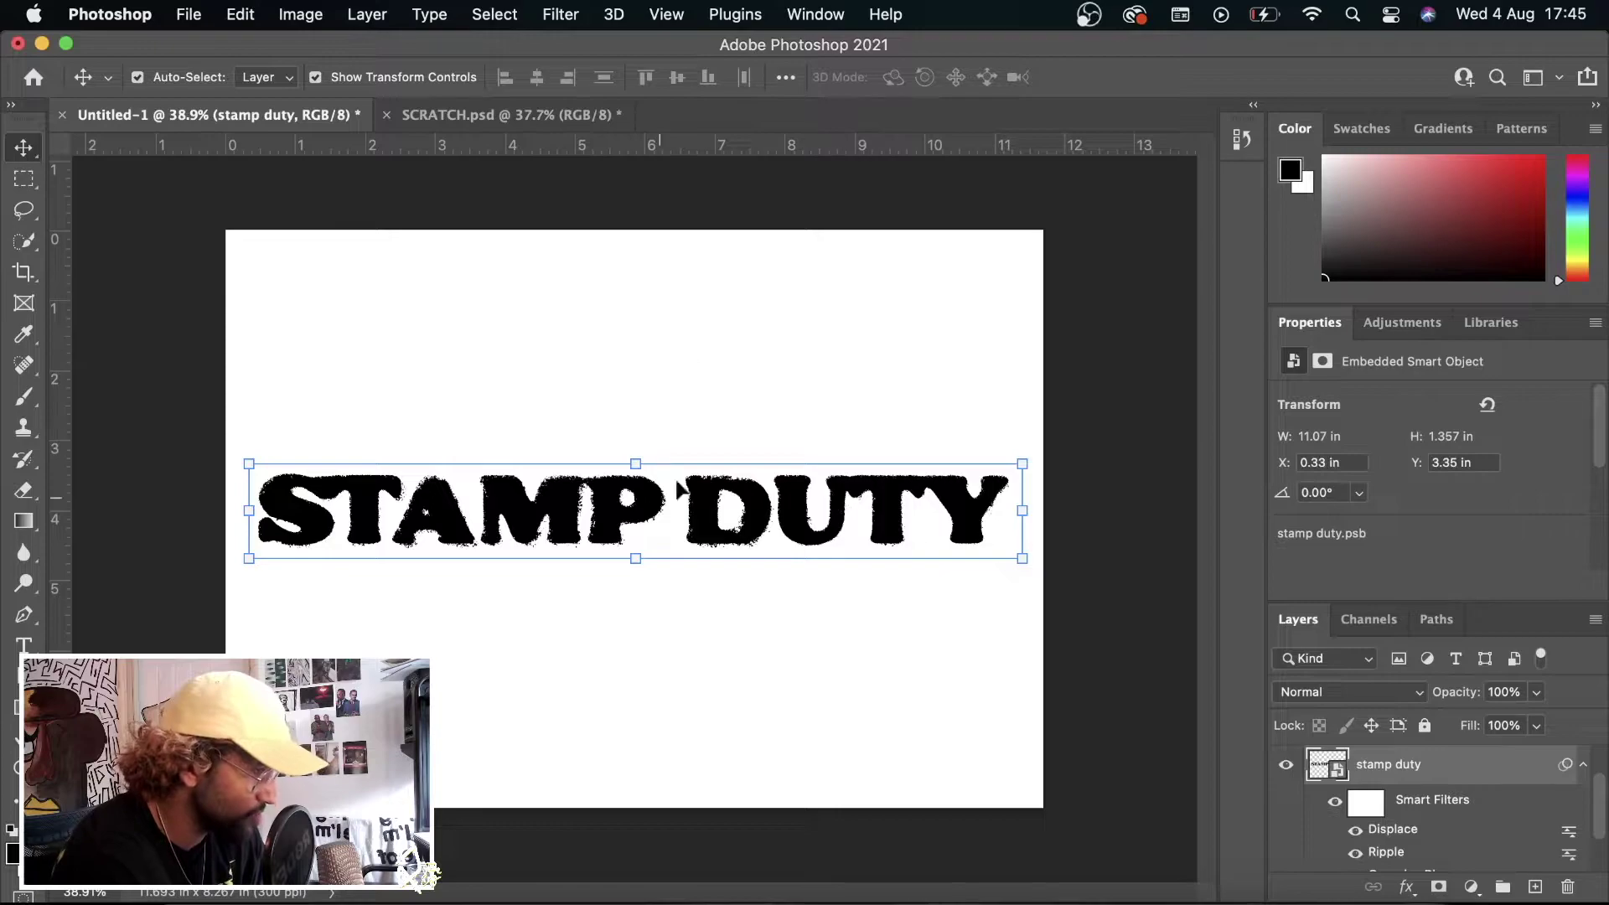
scroll(1345, 817, "down", 2)
left_click(1286, 852)
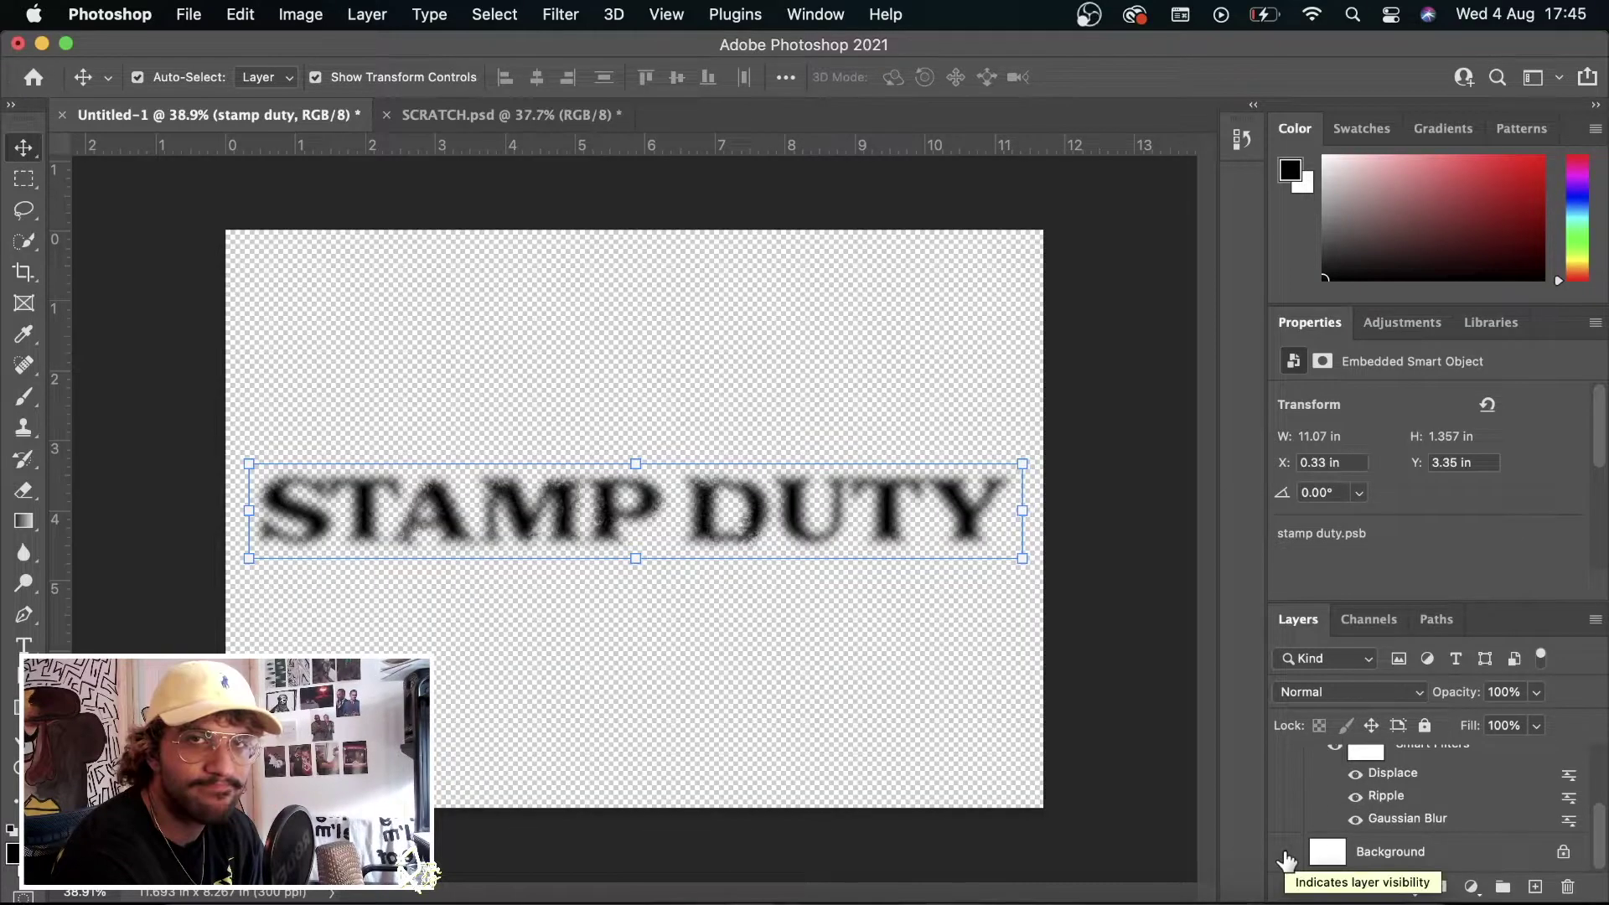
scroll(1307, 830, "up", 3)
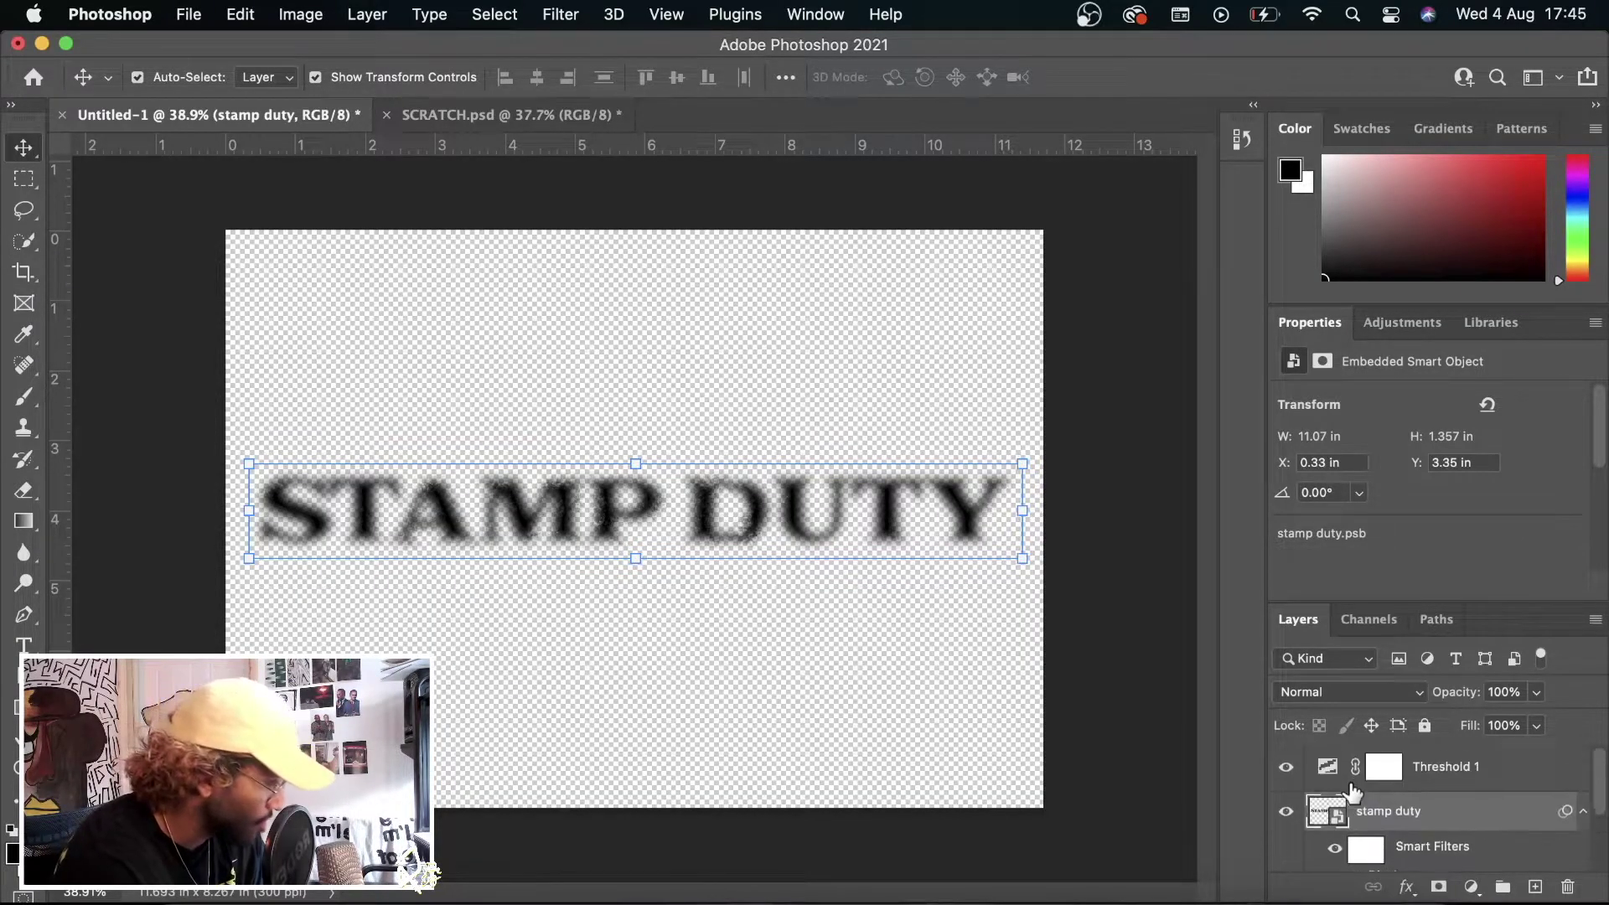
scroll(1307, 838, "down", 3)
left_click(1286, 852)
scroll(1288, 863, "up", 3)
scroll(1461, 804, "down", 3)
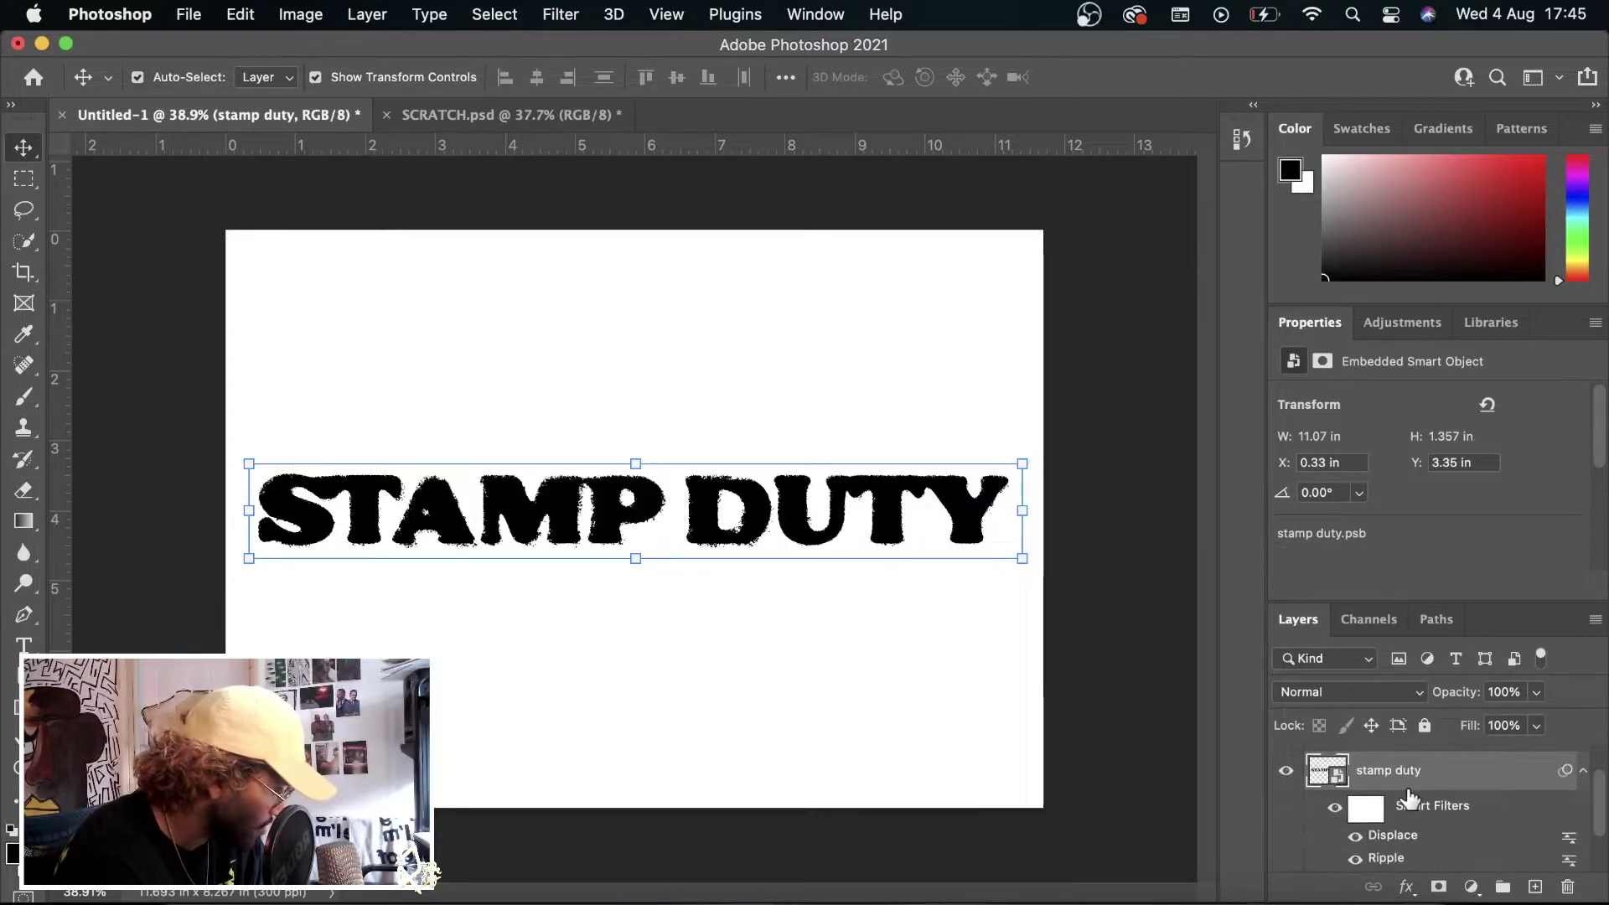
scroll(1465, 765, "up", 3)
- Select both the Threshold 1 adjustment and the stamp duty layer
left_click(1465, 769)
scroll(1464, 805, "down", 3)
scroll(1462, 804, "up", 2)
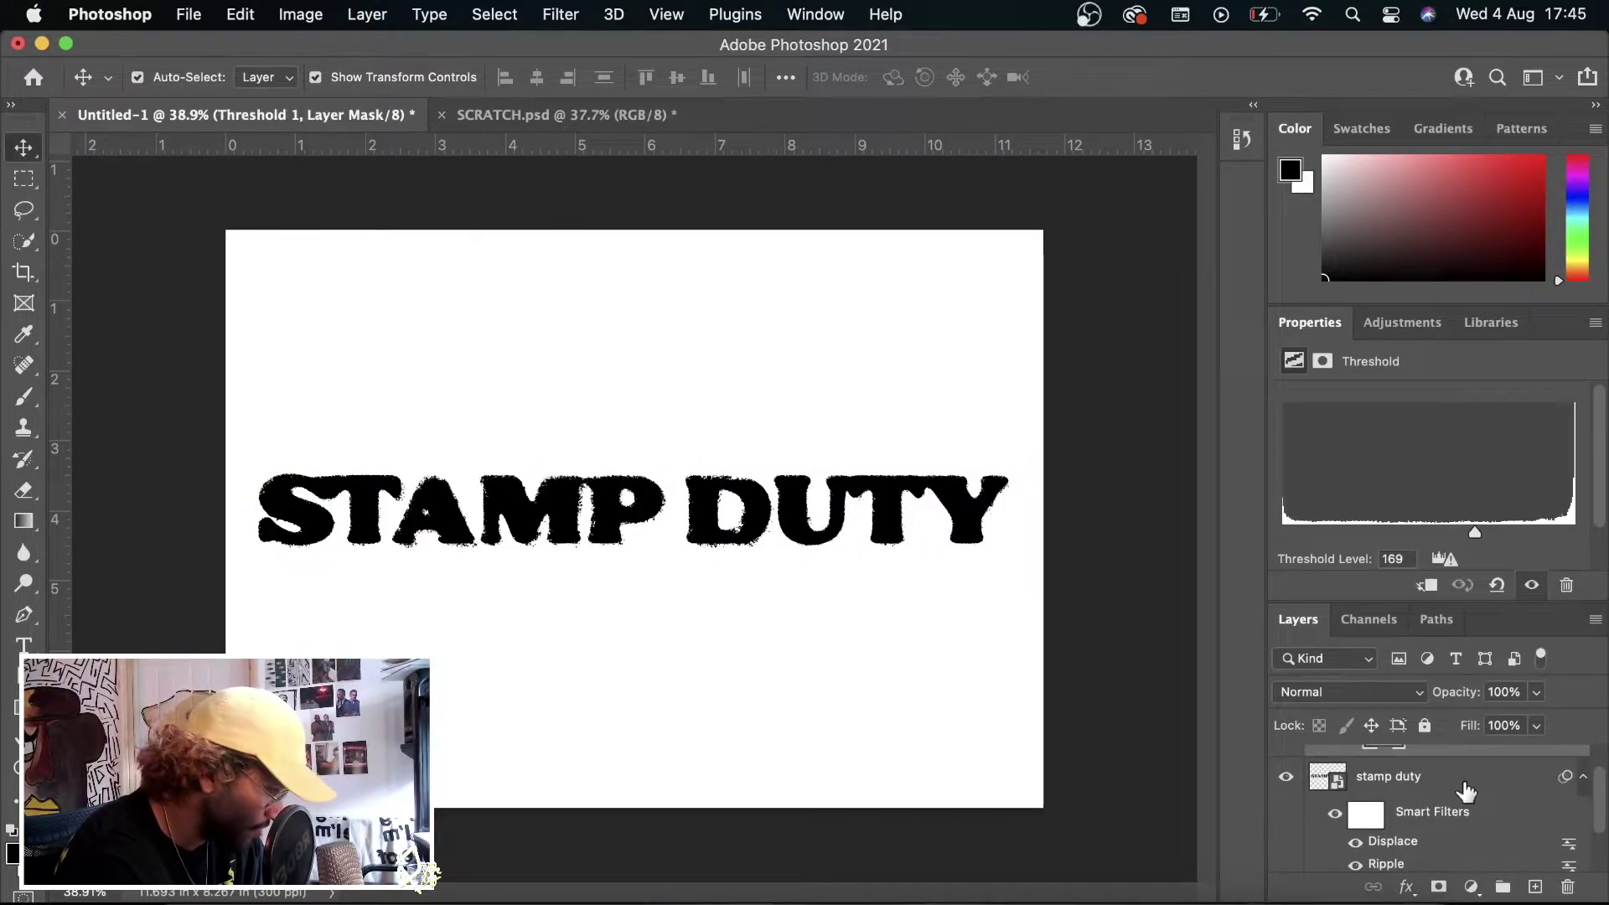
left_click(1467, 791)
- Group the selected layers and add a hidden black Solid Color fill layer above
left_click(1501, 889)
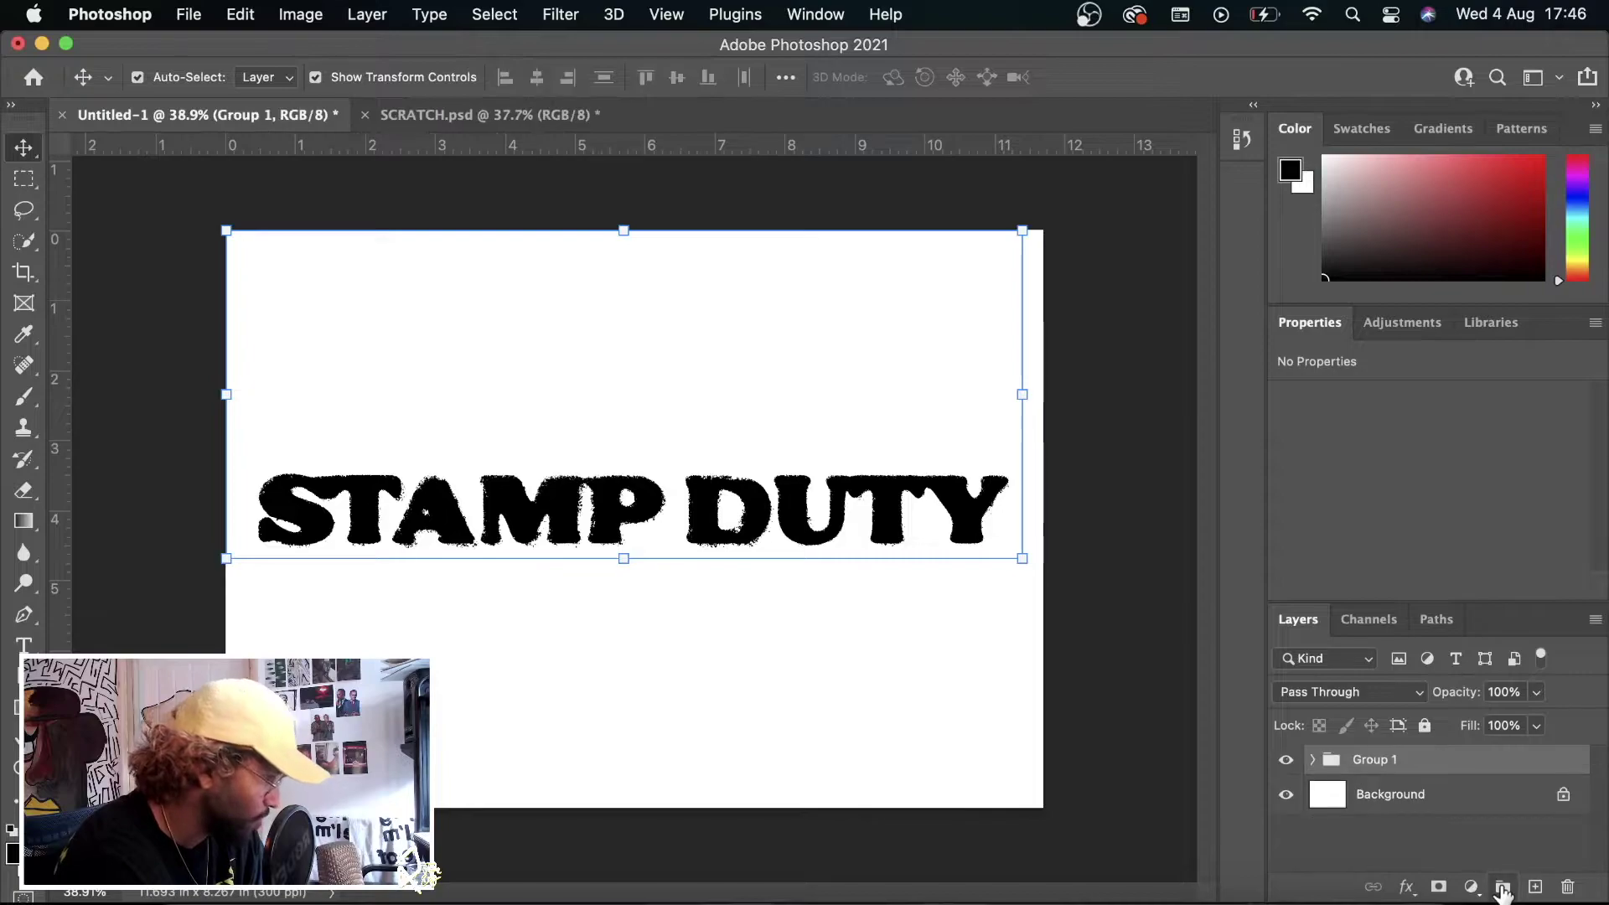
left_click(1473, 890)
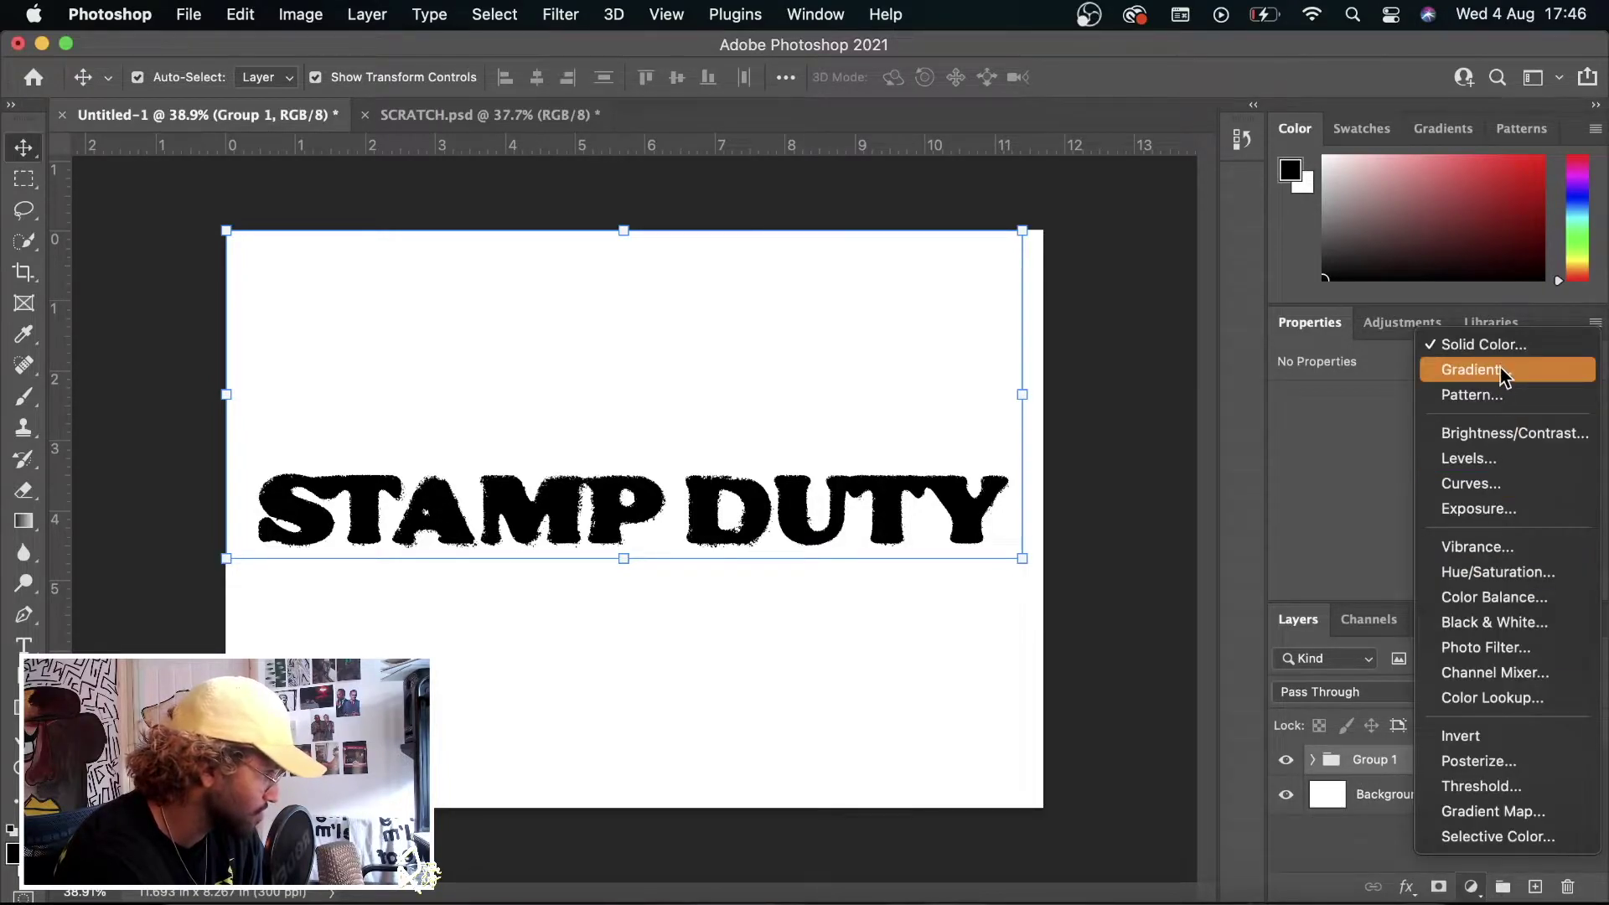
left_click(1500, 346)
key("Return")
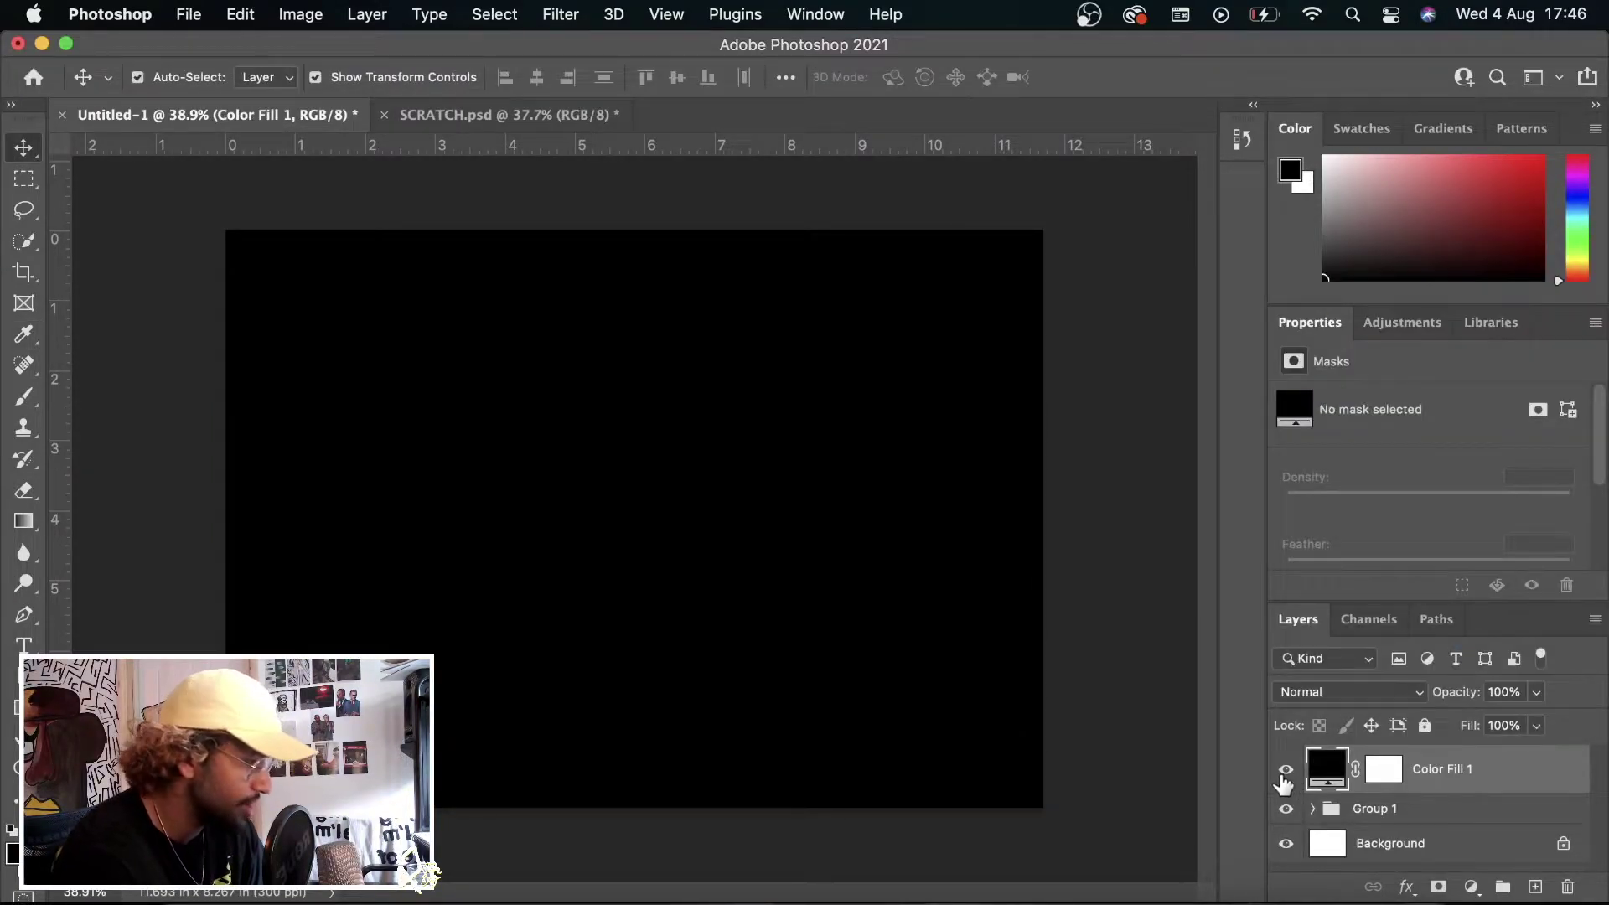
left_click(1286, 771)
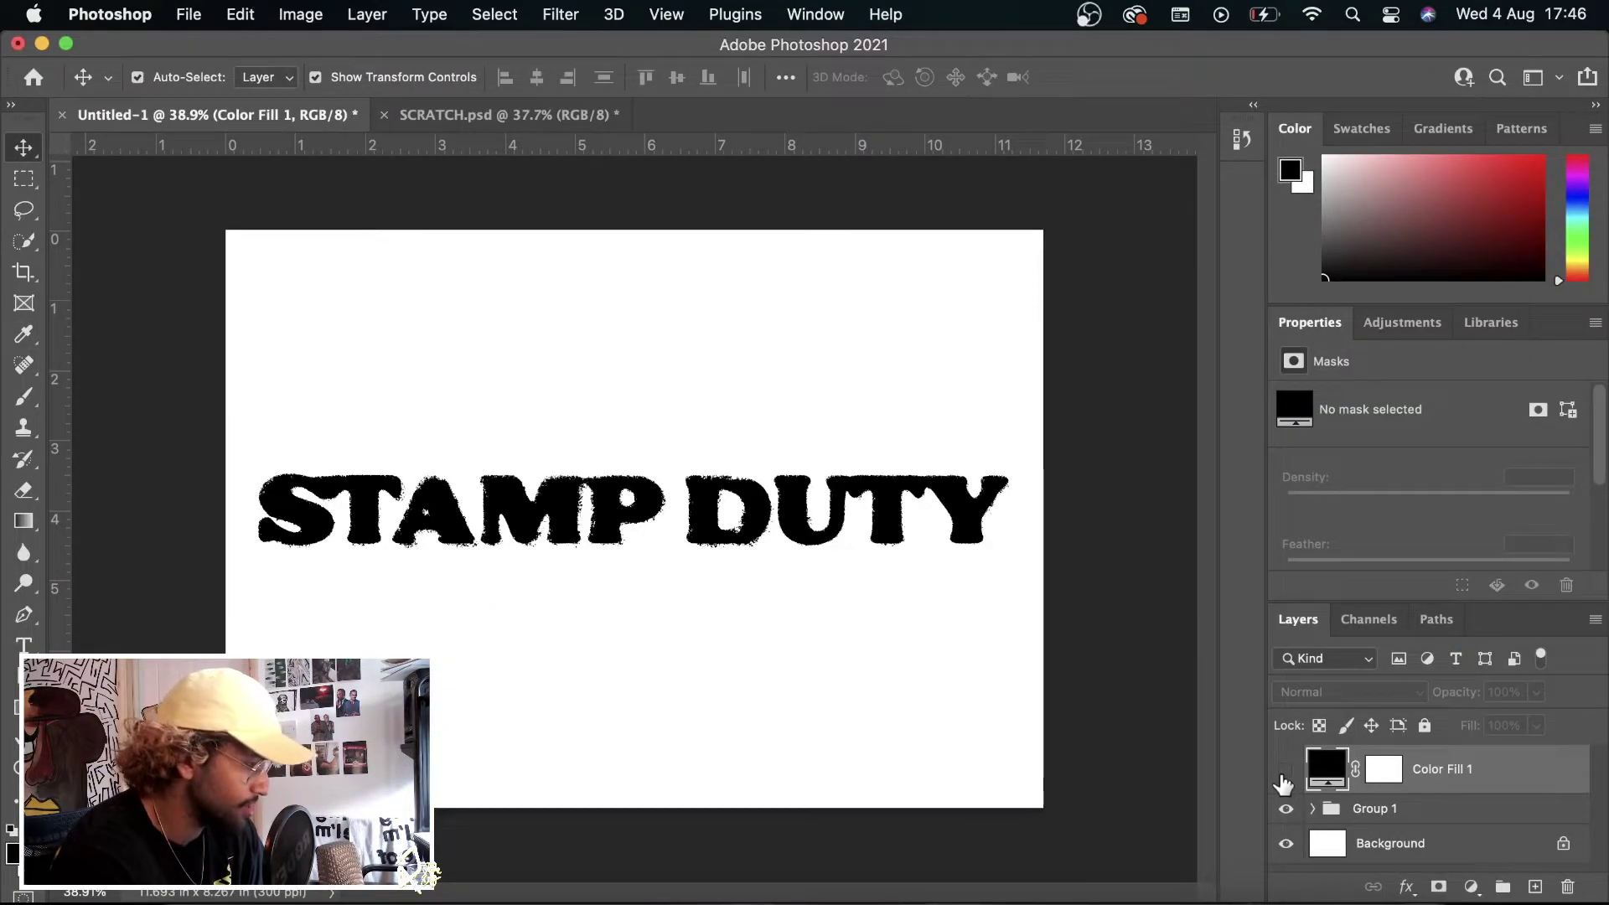
- Select the black letters using Color Range set to Shadows
left_click(494, 15)
left_click(586, 248)
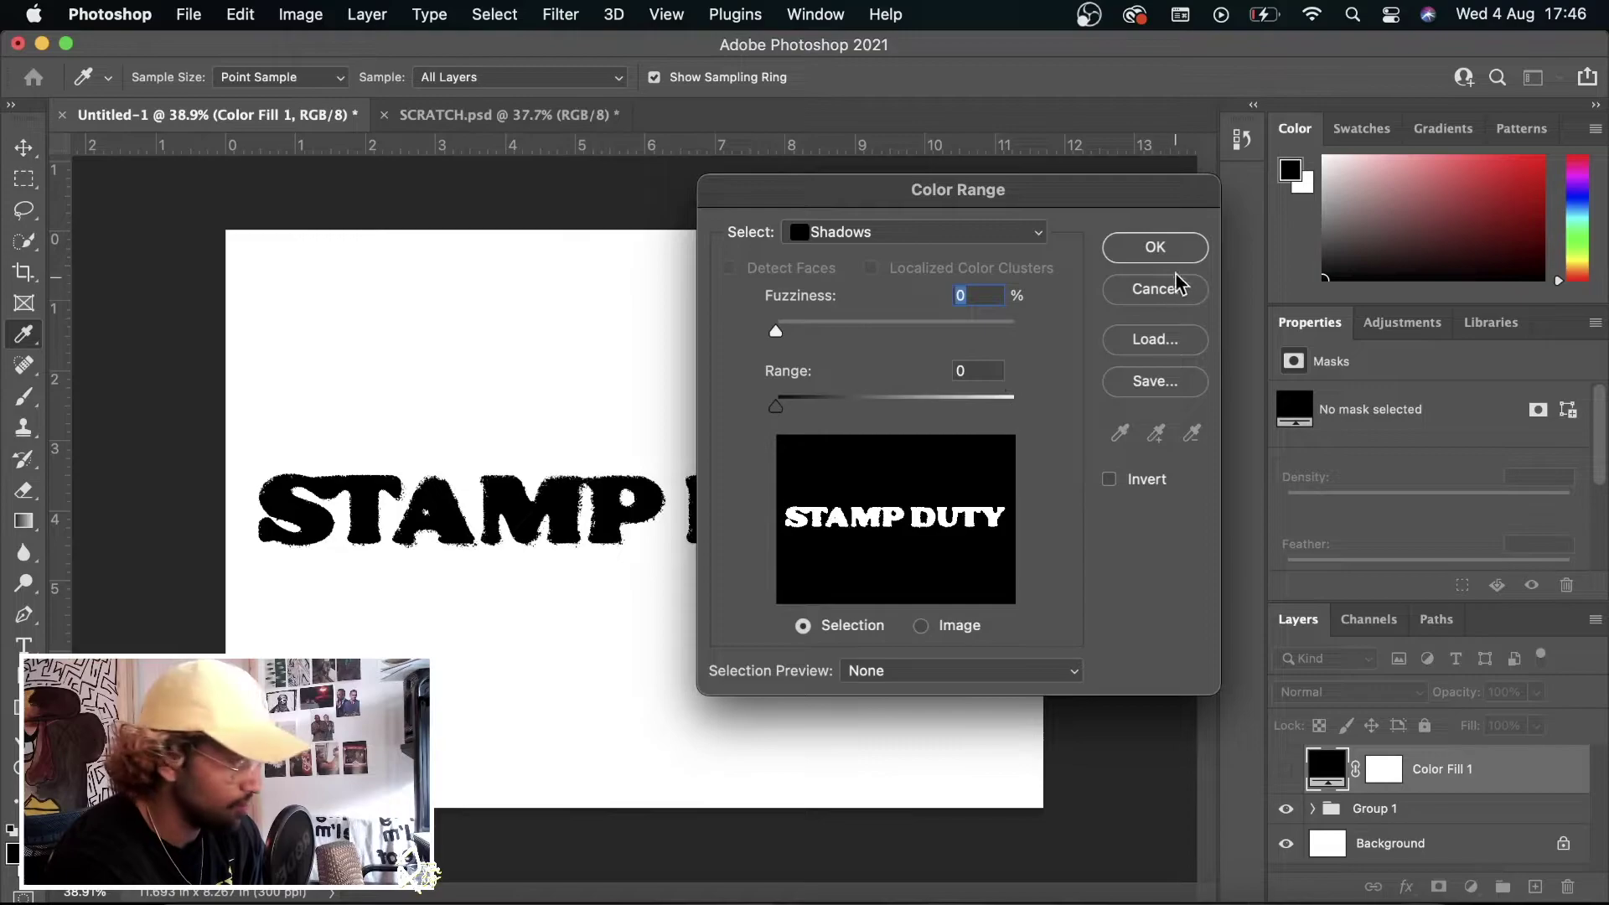
left_click(1161, 249)
key("v")
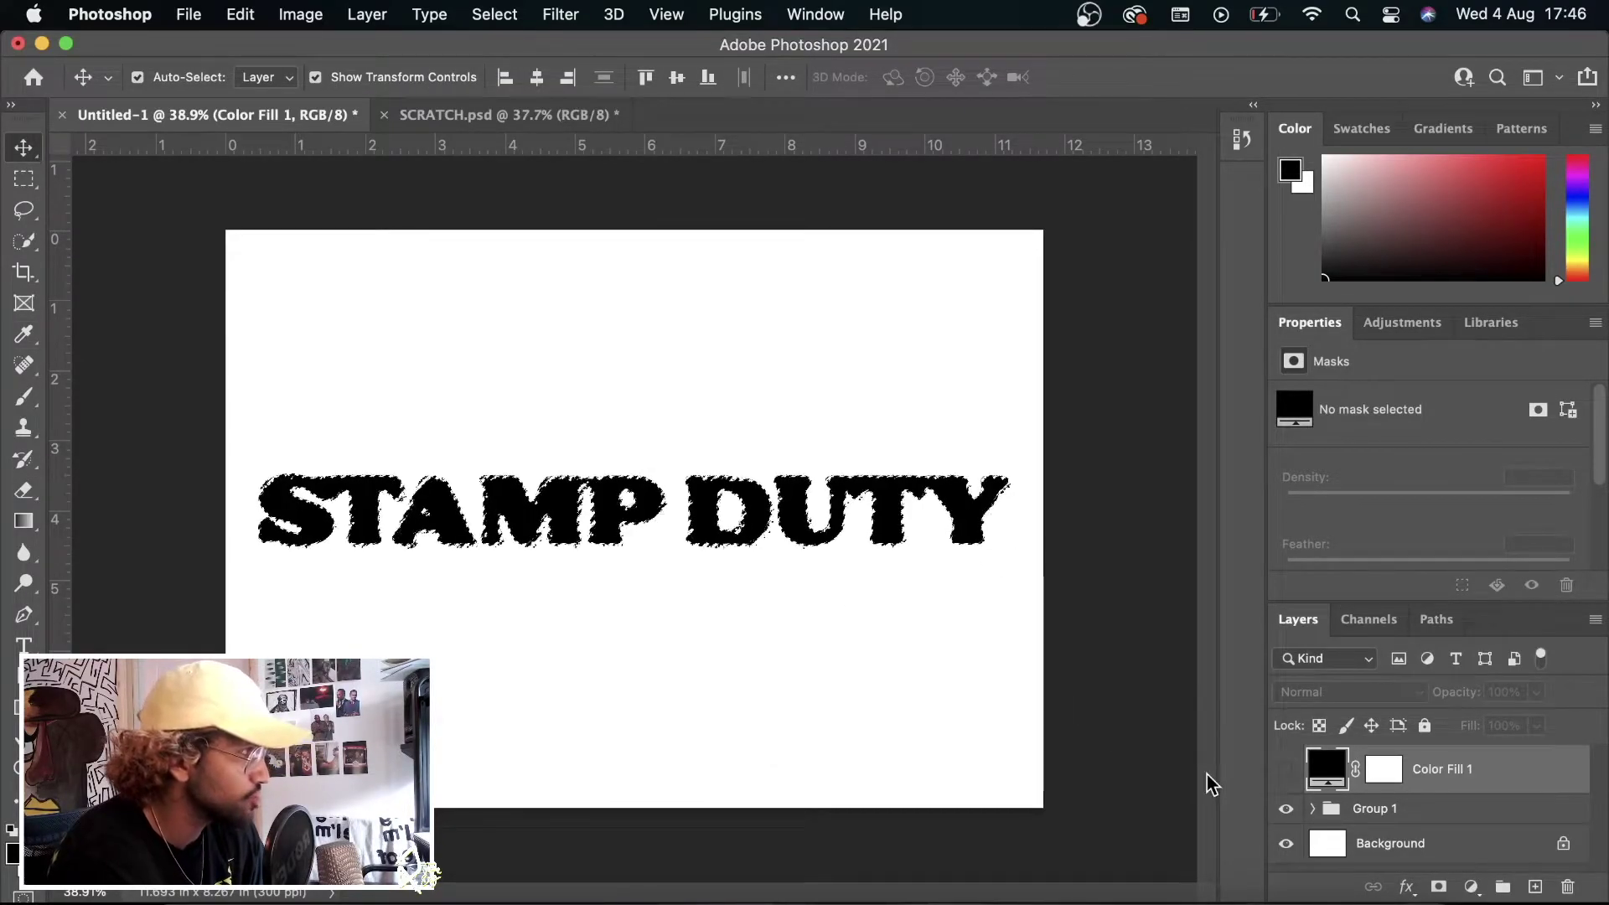
- Hide Group 1 and give Color Fill 1 an inverted mask shaped like the STAMP DUTY letters
left_click(1285, 808)
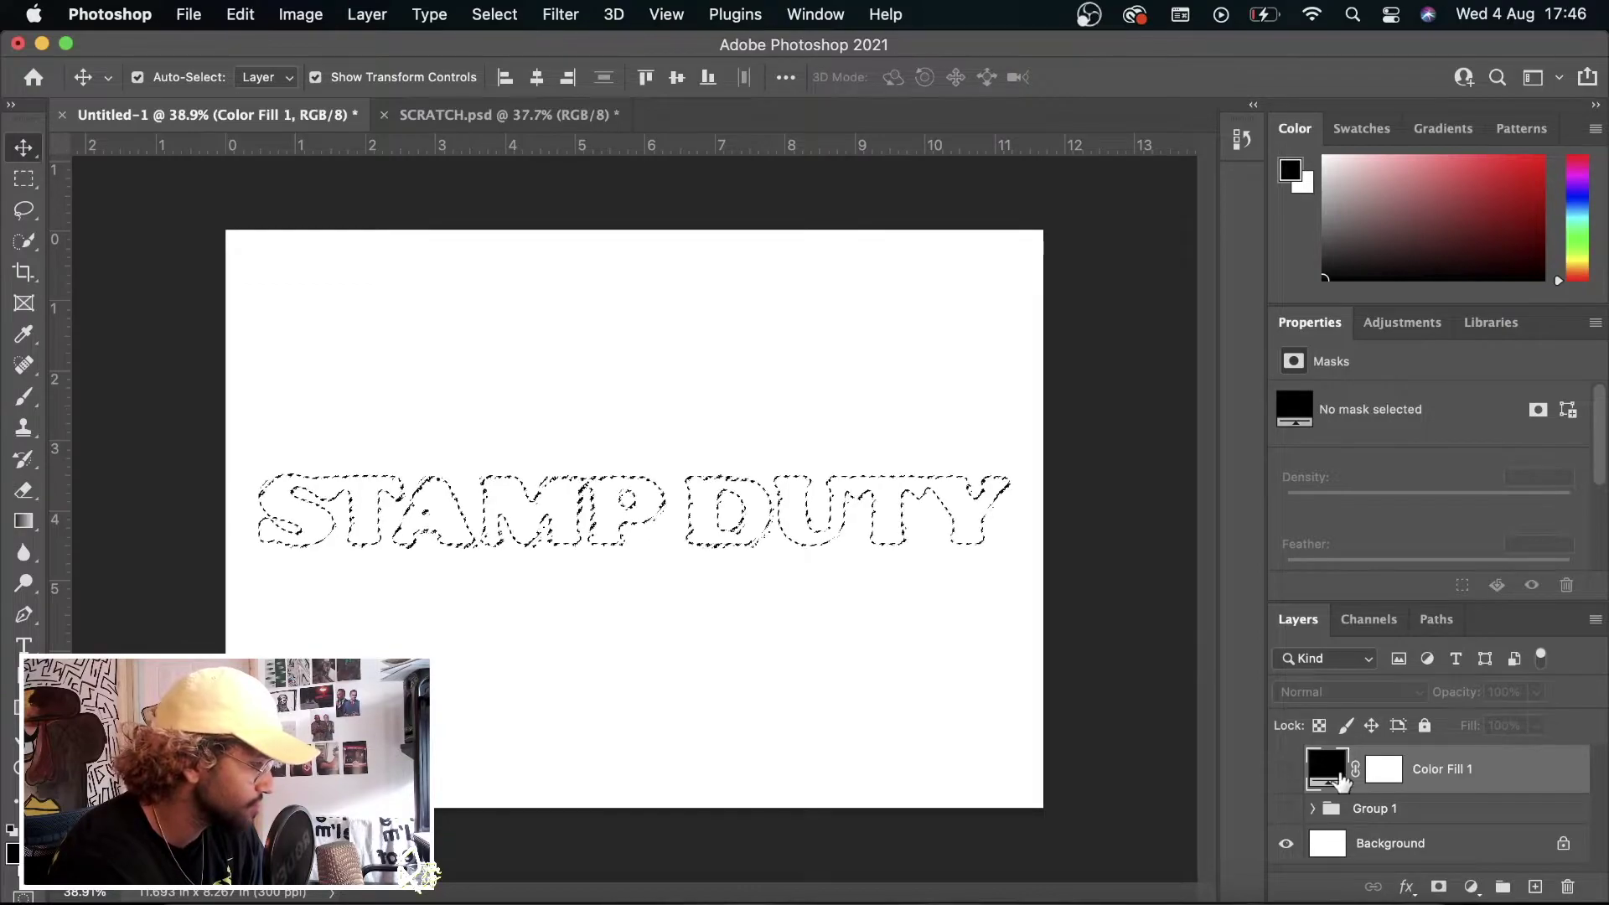
left_click(1383, 769)
left_click(1475, 817)
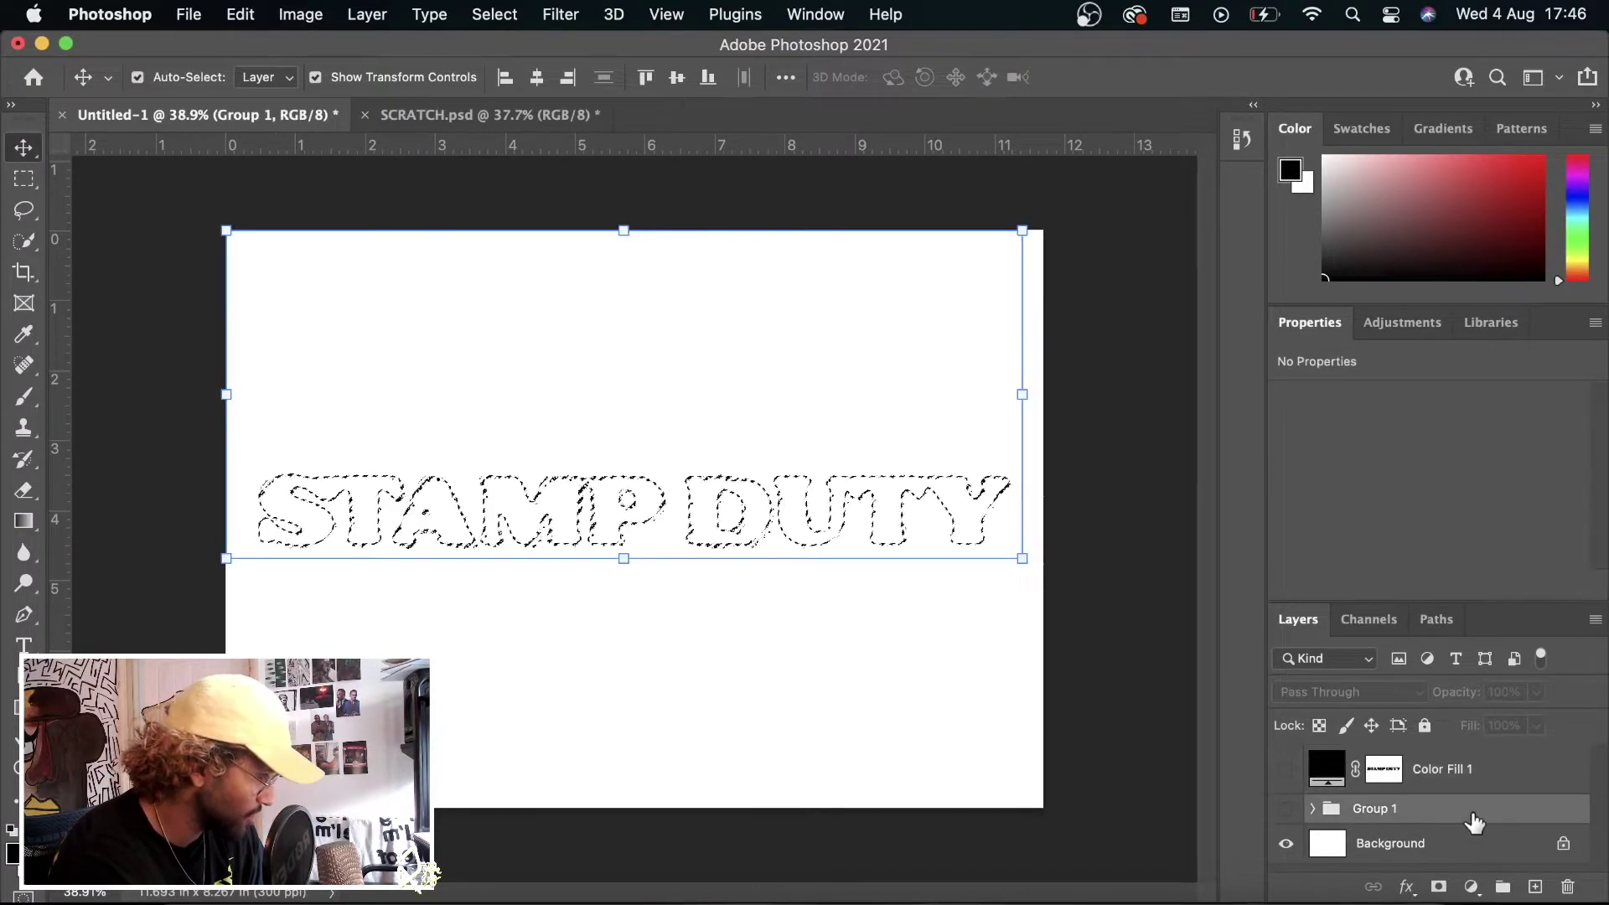
key("super+d")
left_click(1381, 775)
key("super+i")
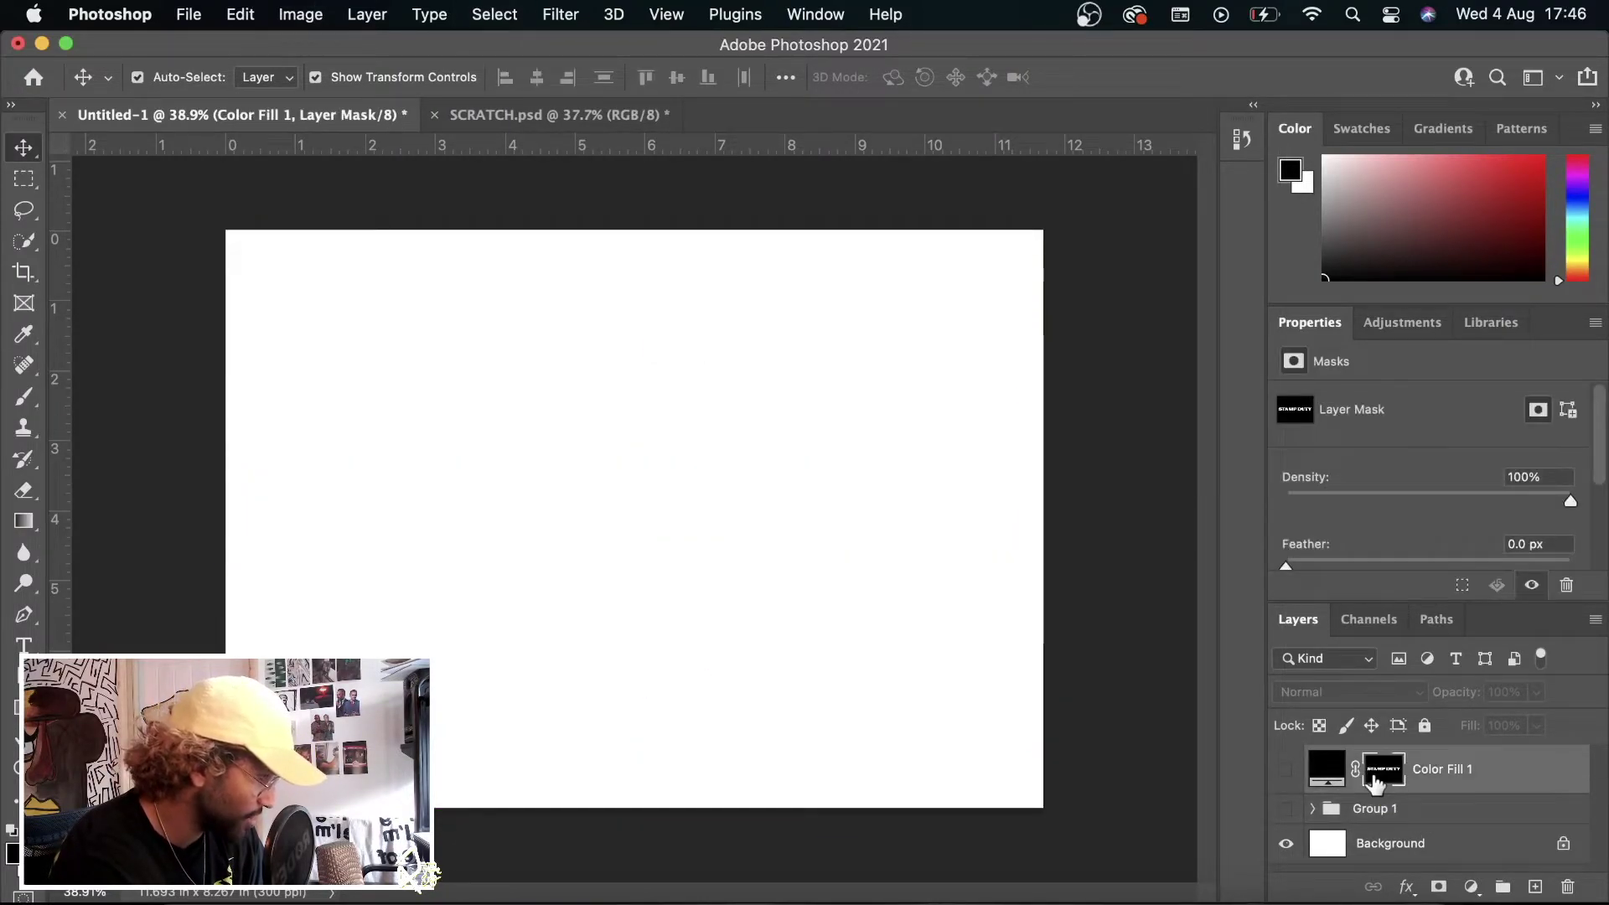
key("super+comma")
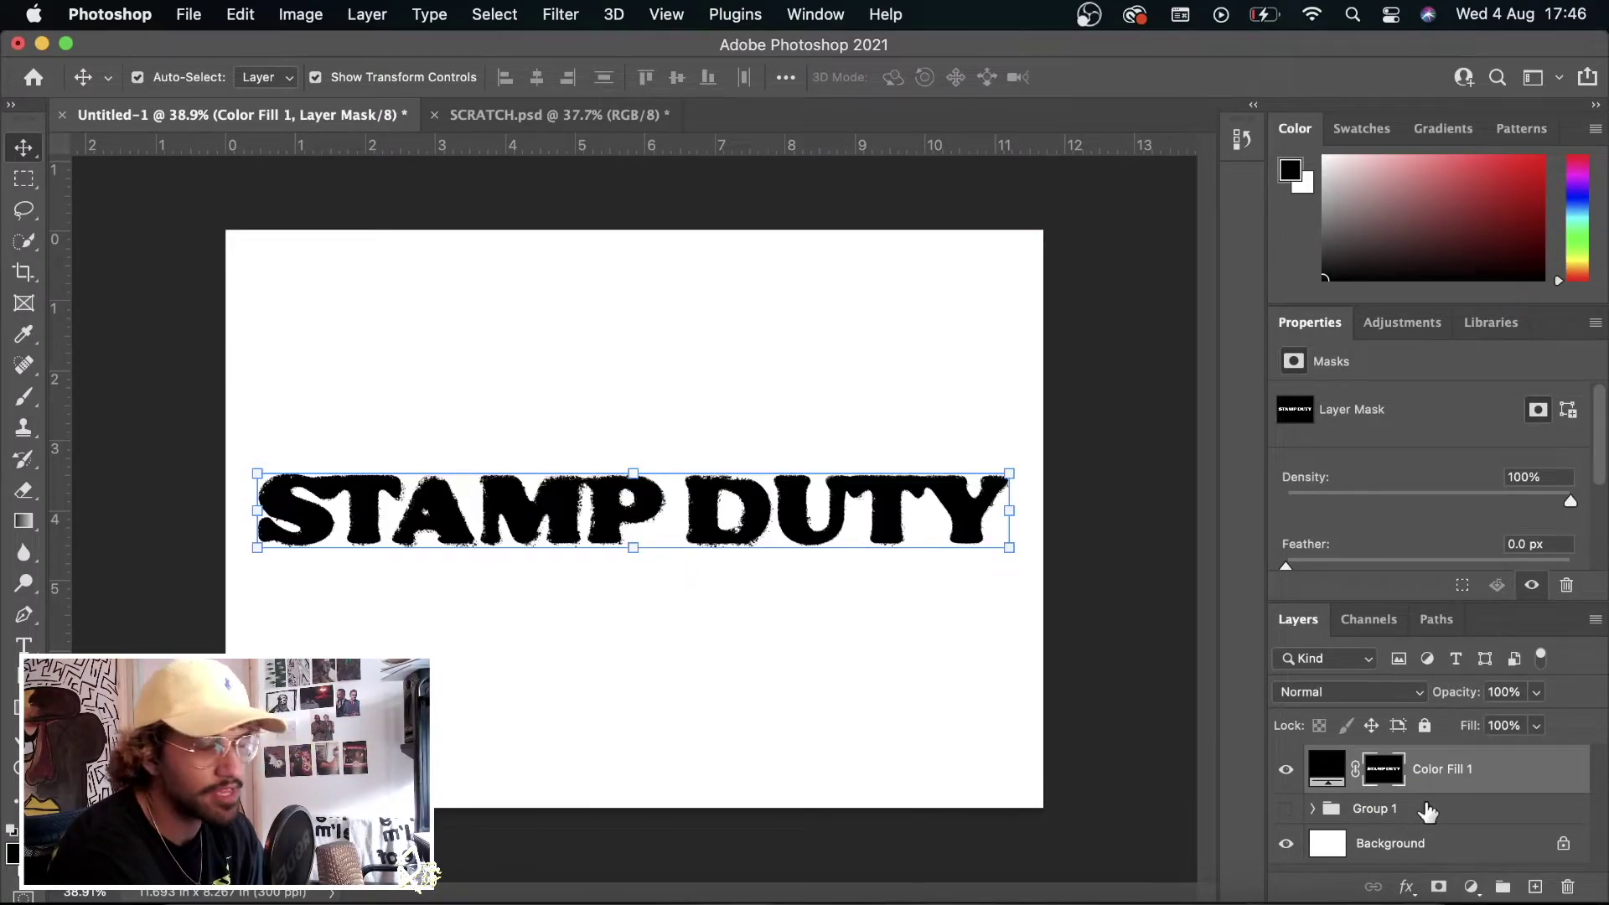
left_click(1012, 699)
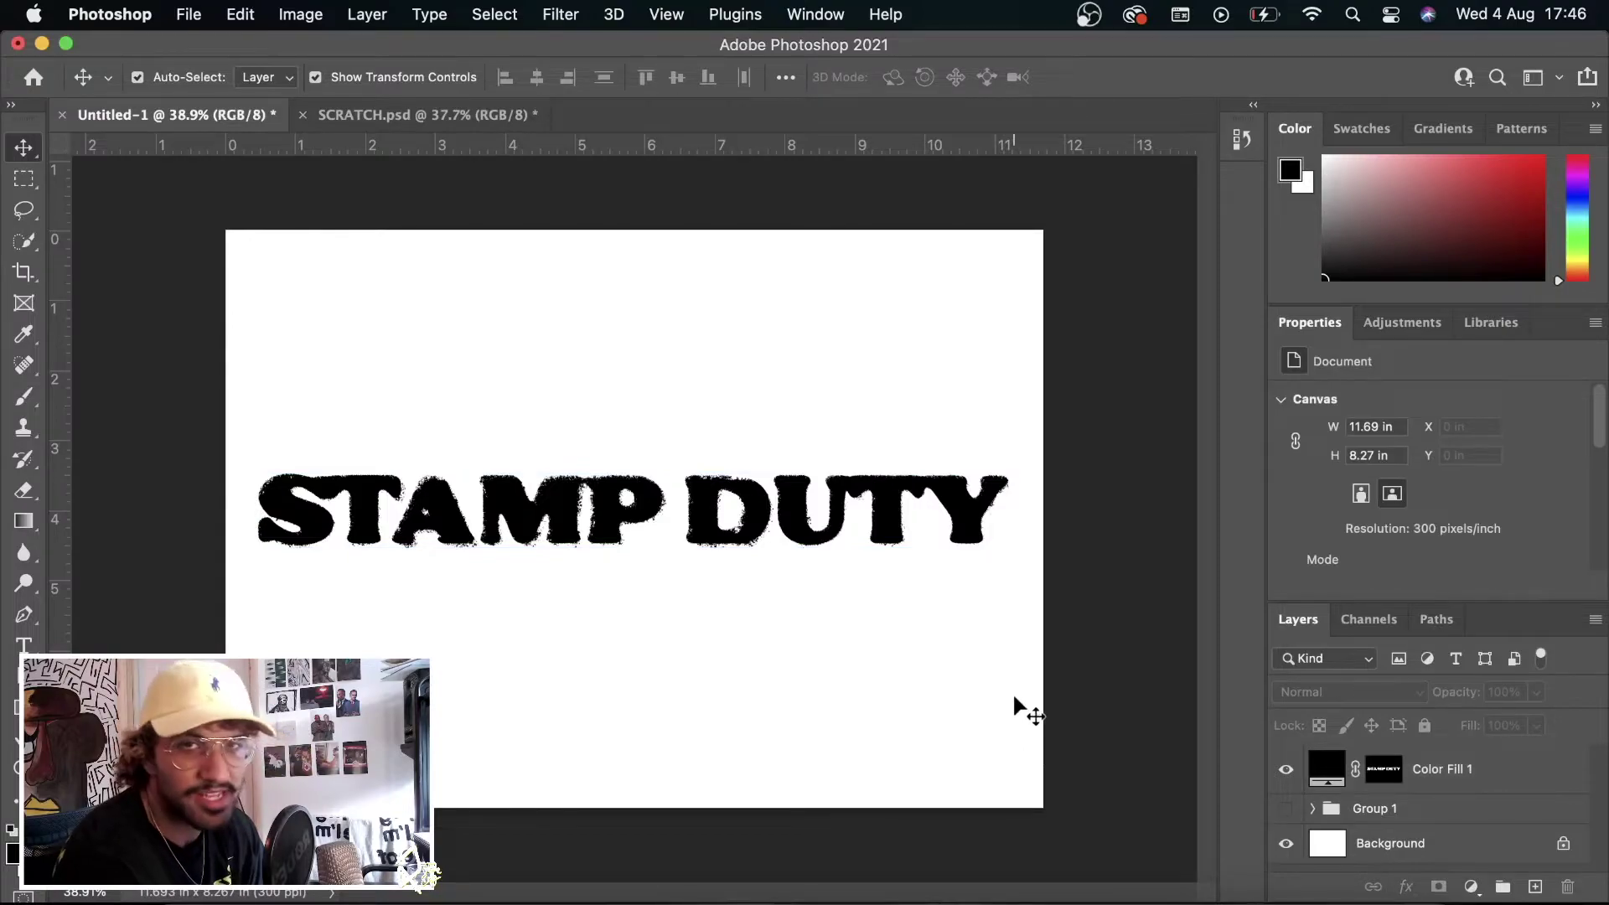
- Nudge the black STAMP DUTY text higher and hide the white Background layer
left_click(885, 495)
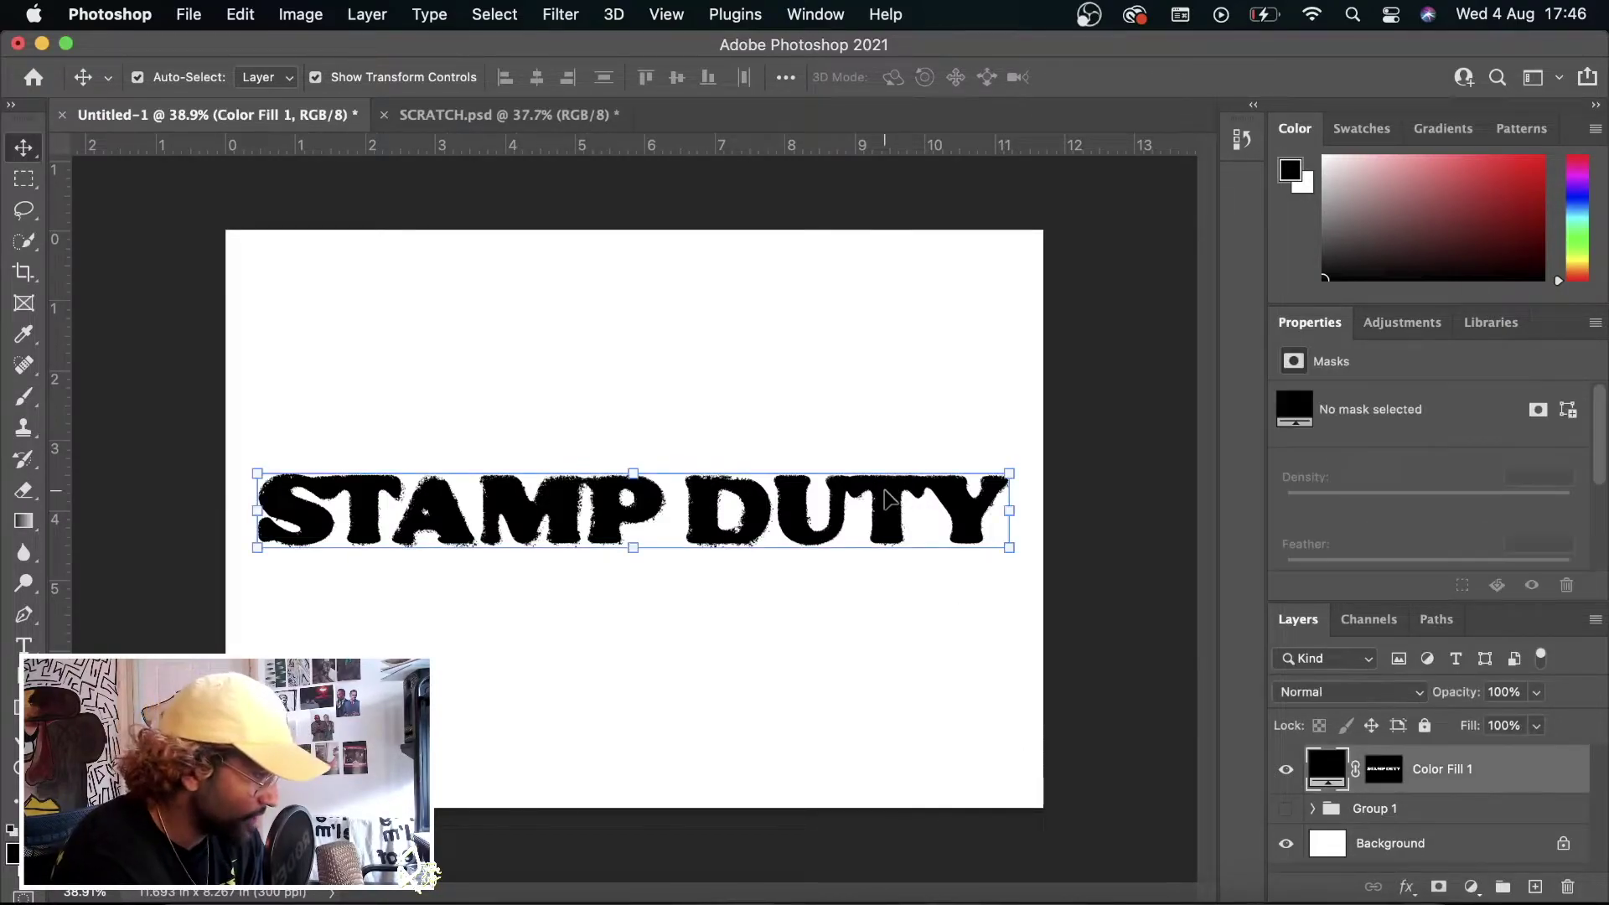
mouse_move(888, 498)
left_mouse_down()
mouse_move(878, 457)
mouse_move(899, 442)
mouse_move(867, 497)
mouse_move(915, 526)
mouse_move(888, 471)
left_mouse_up()
left_click(1285, 843)
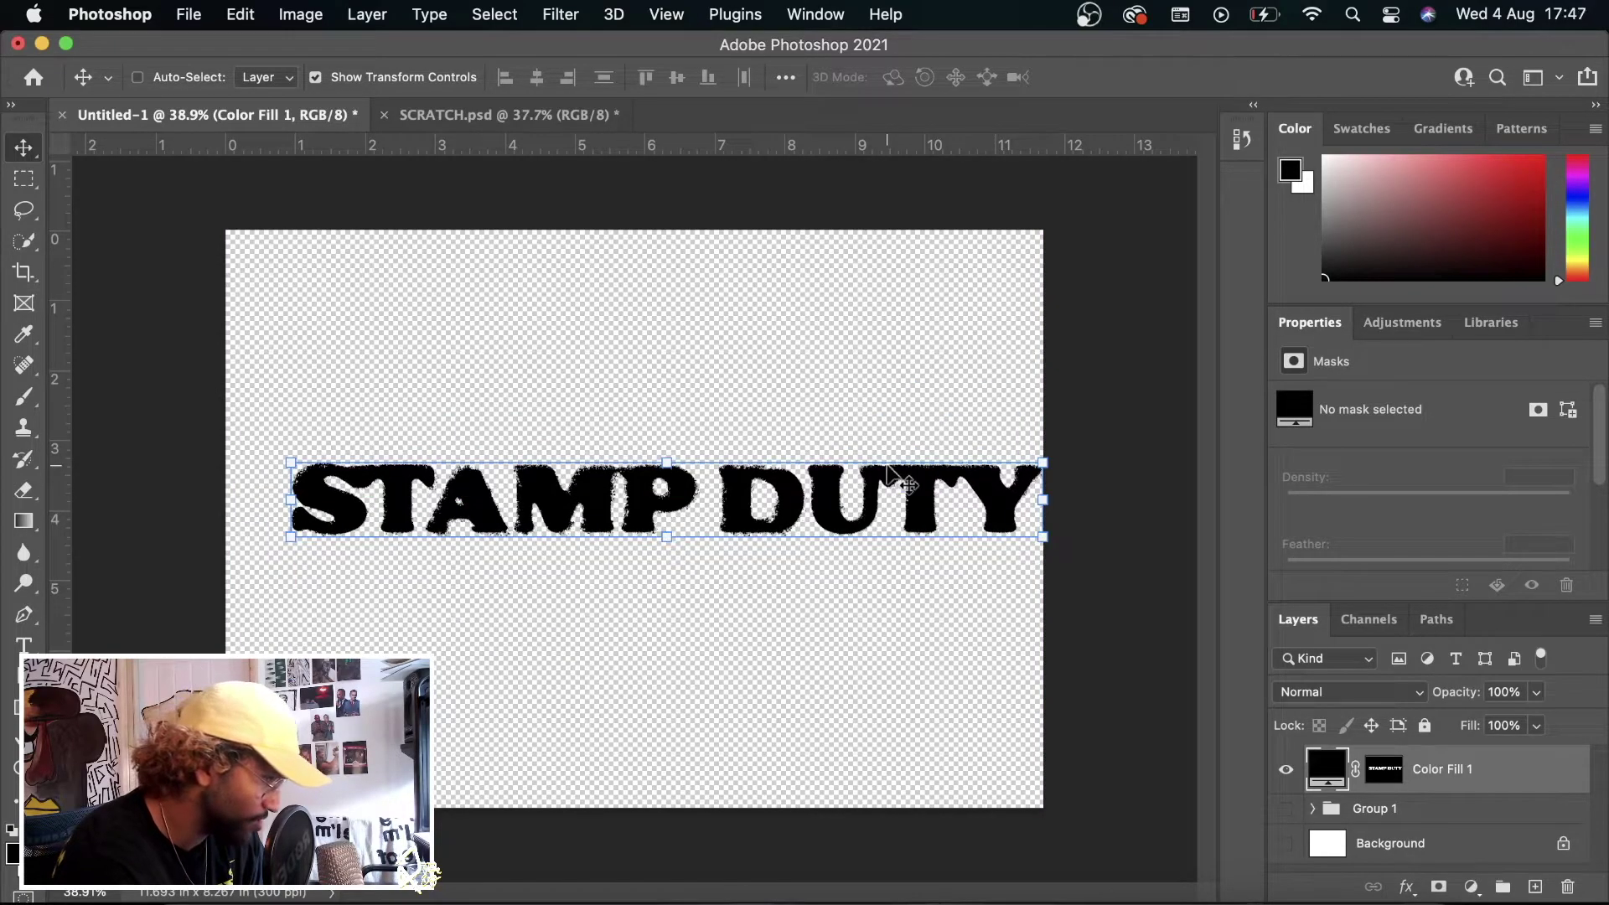